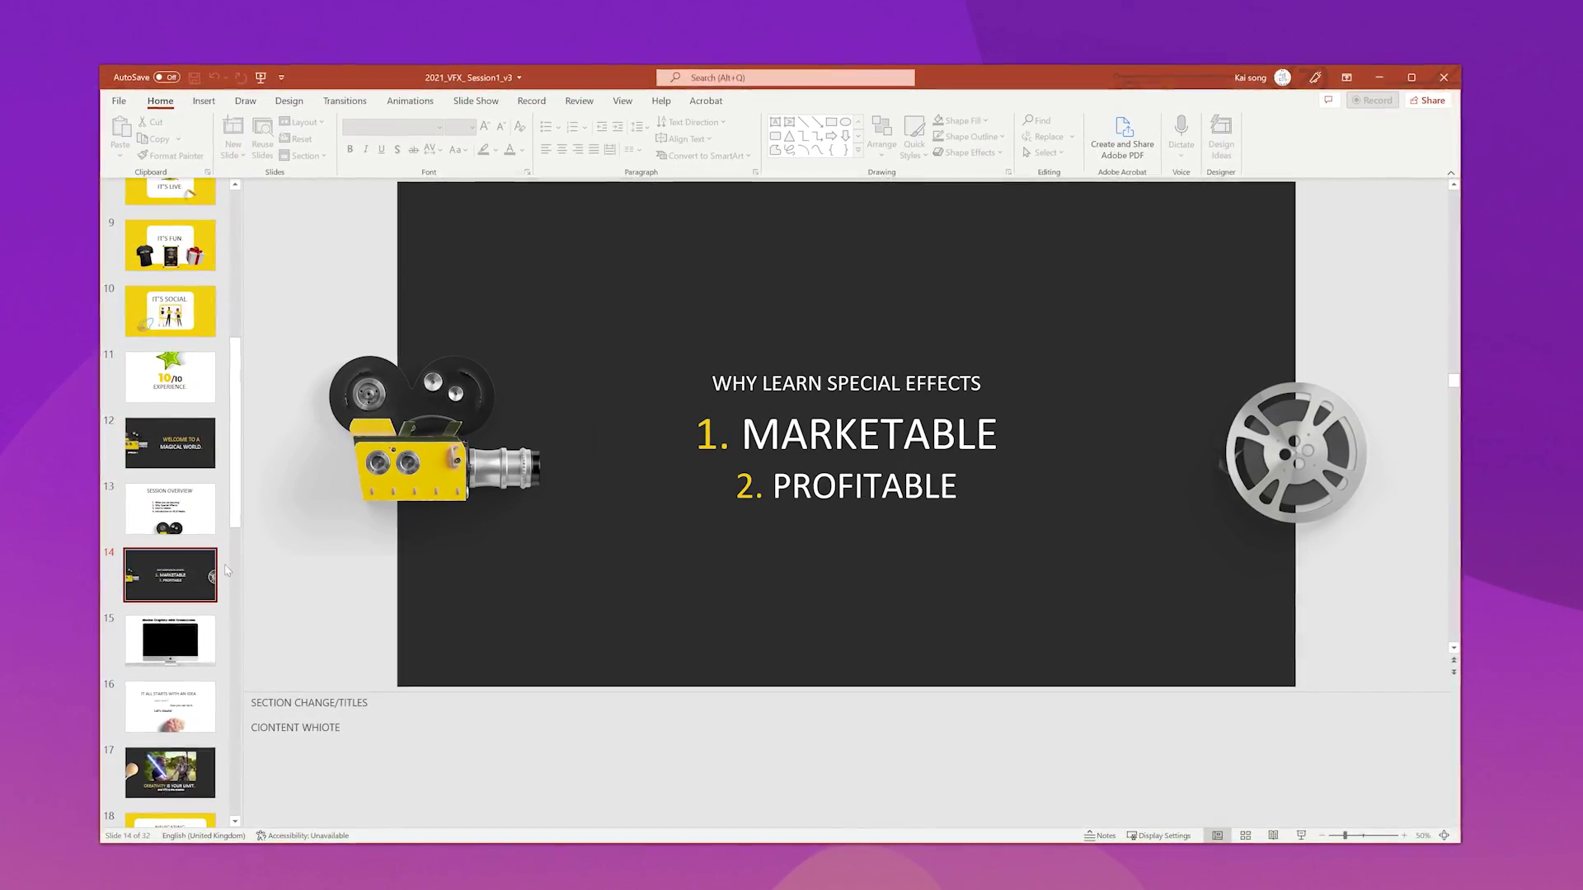
Step: Switch to the Record tab on PowerPoint's ribbon to reveal the slideshow recording tools
left_click(536, 100)
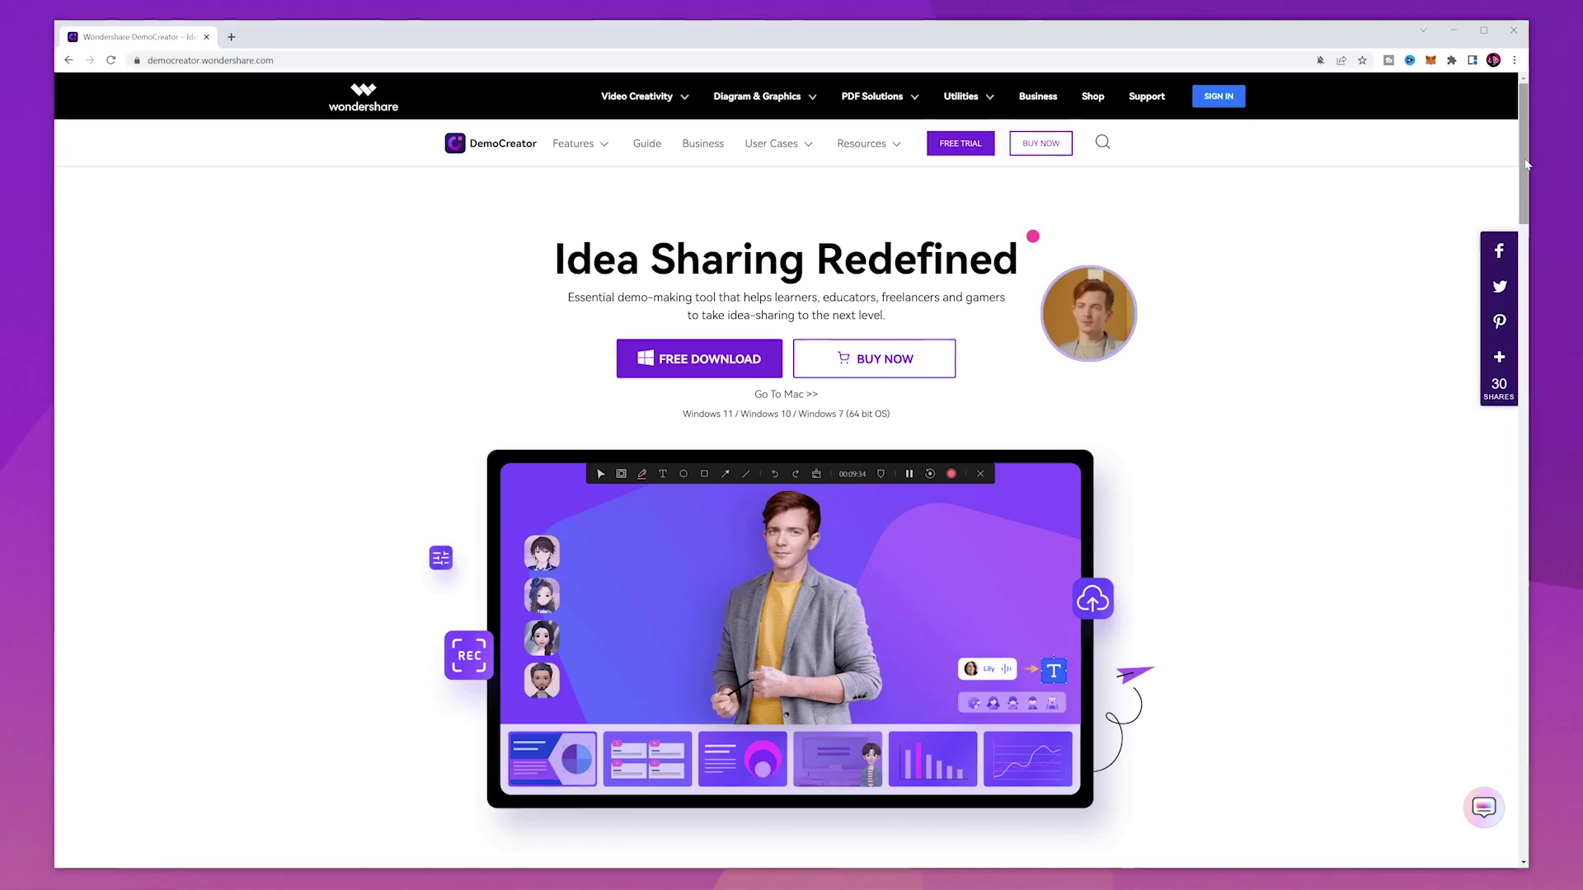
scroll(1530, 167, "down", 5)
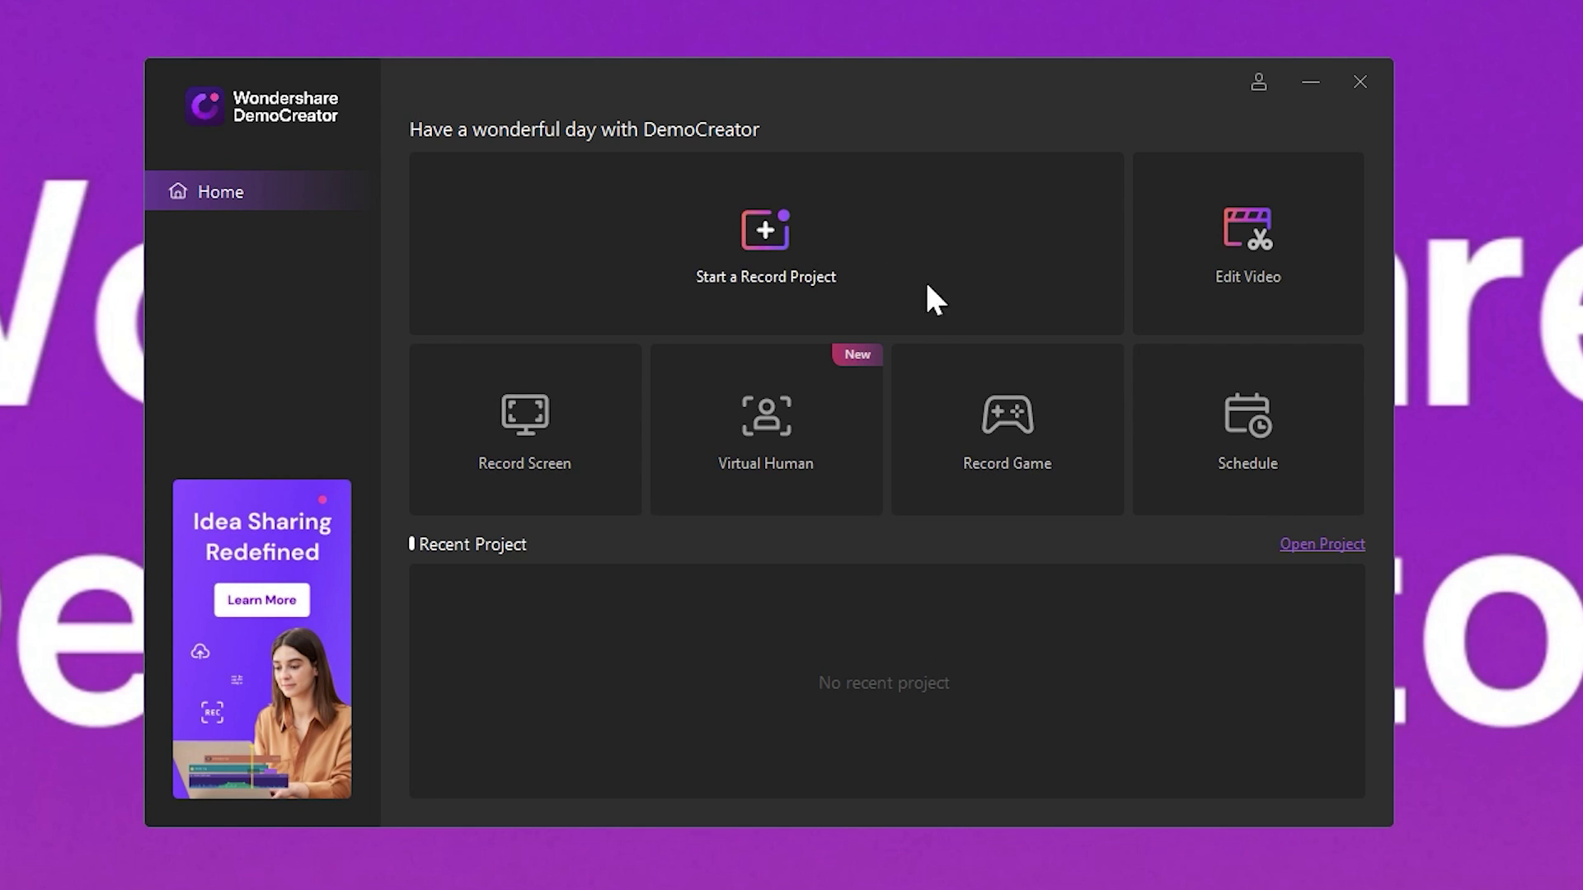
Step: Start a new recording project from the DemoCreator home screen
left_click(746, 279)
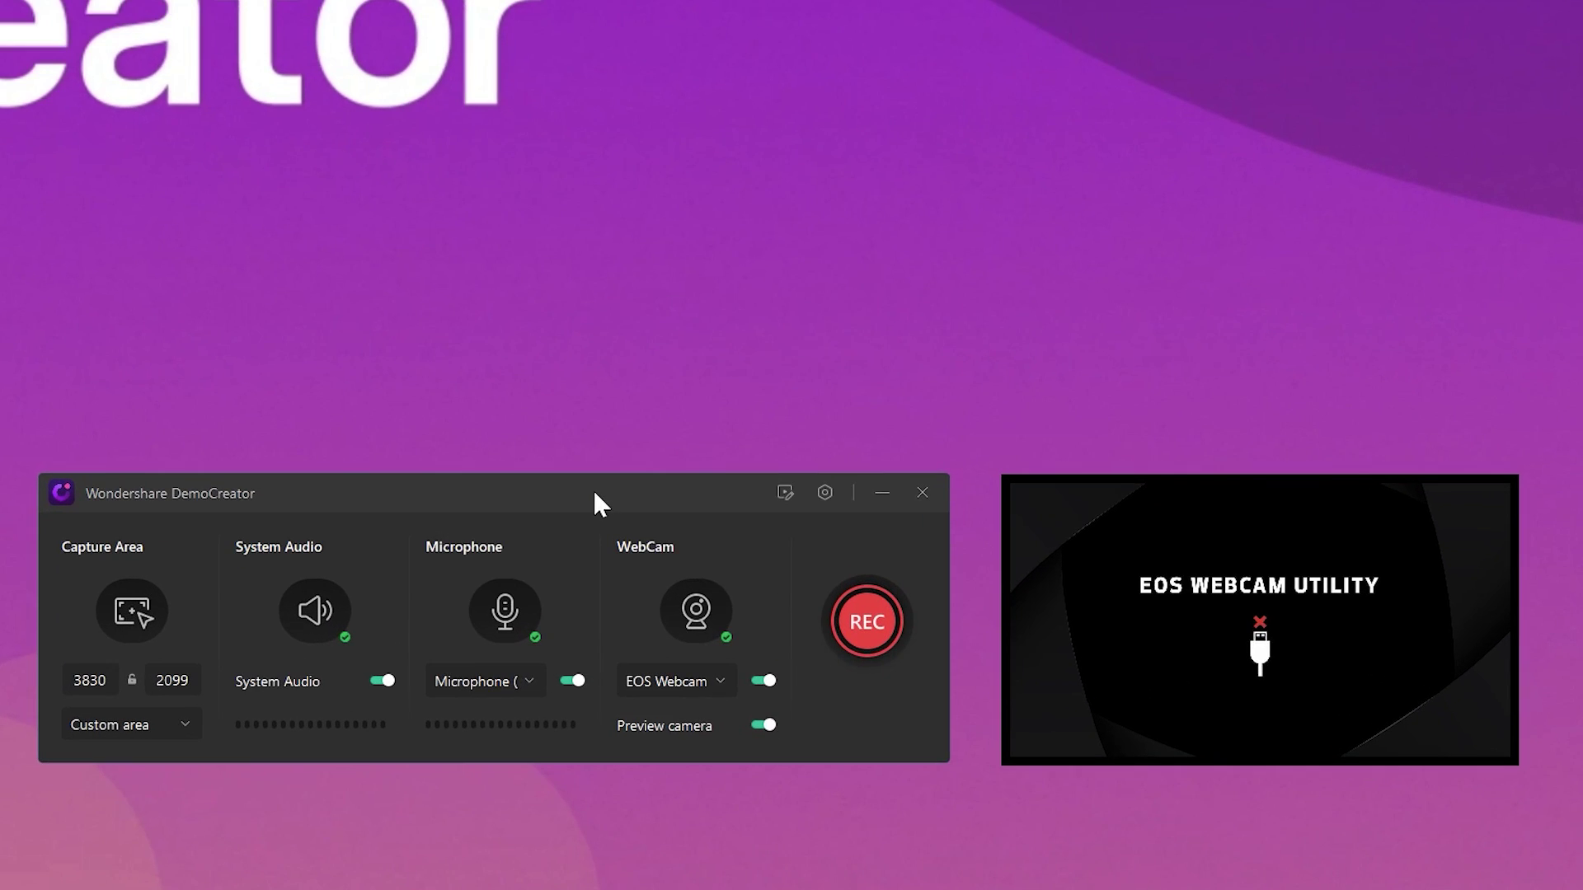
mouse_move(1359, 741)
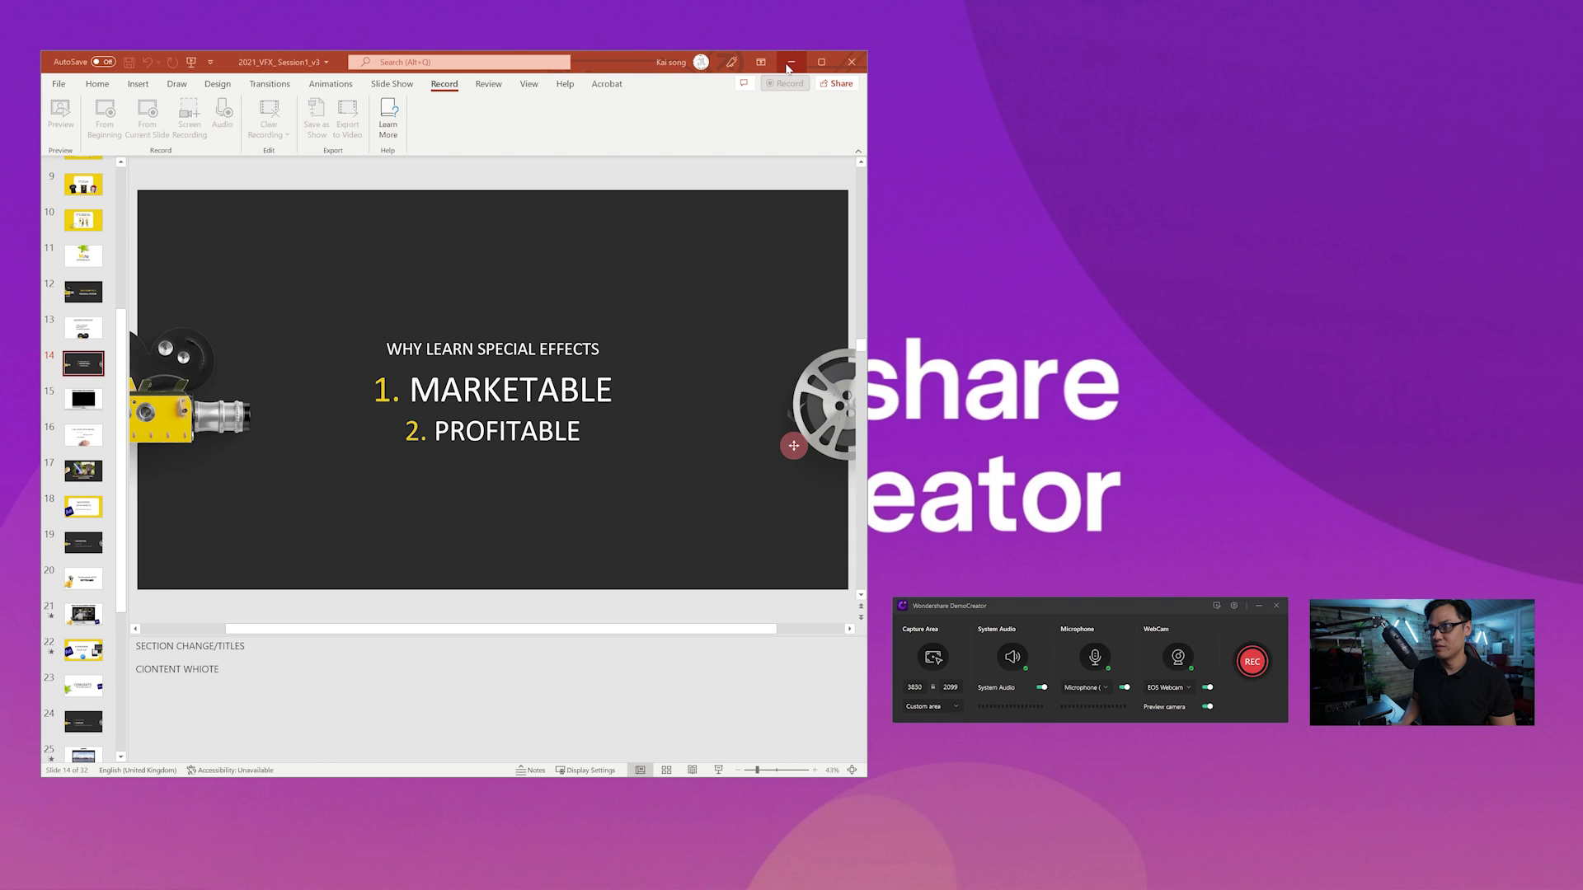
Step: Shrink the capture area so it frames the PowerPoint slide
left_click(933, 657)
left_click_drag(17, 21, 142, 197)
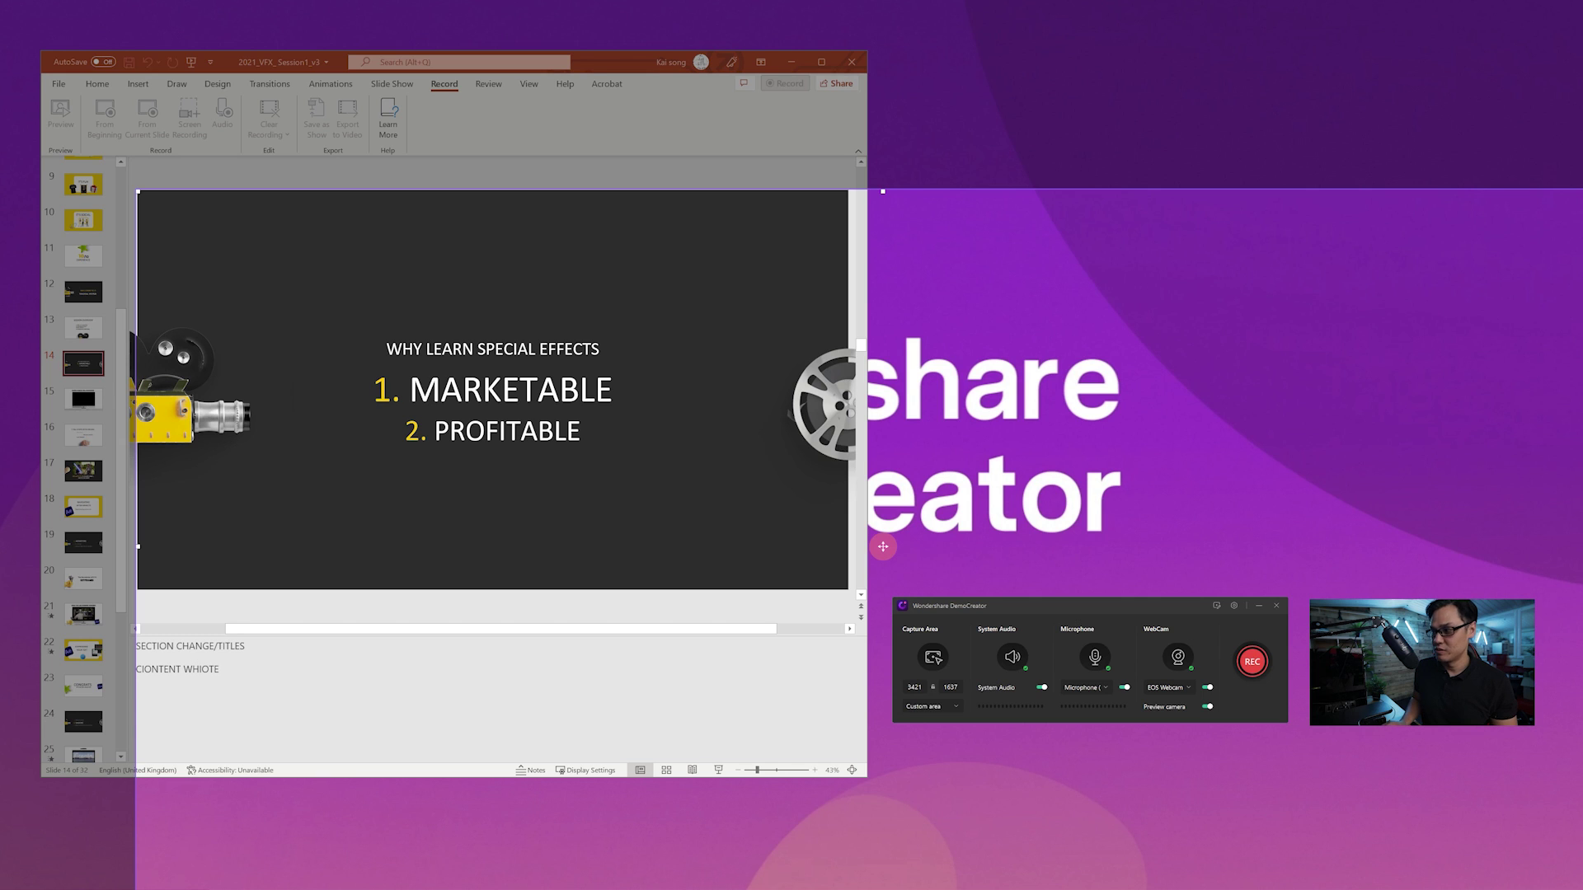
left_click_drag(1562, 862, 848, 588)
Step: Re-enable the EOS Webcam and start recording the screen and webcam
left_click(1181, 658)
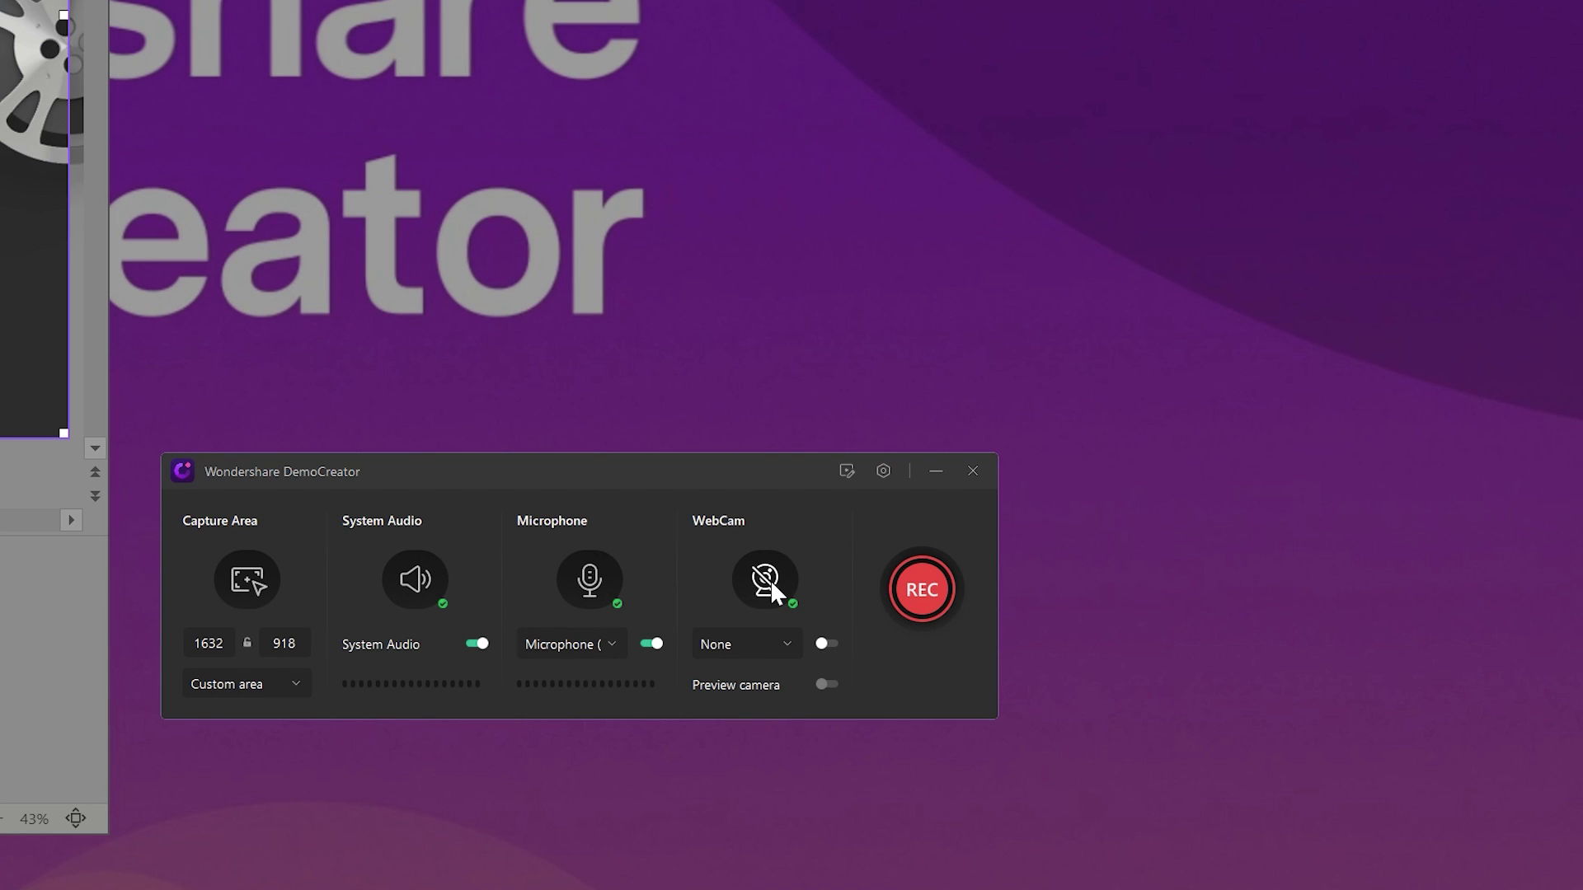
left_click(770, 581)
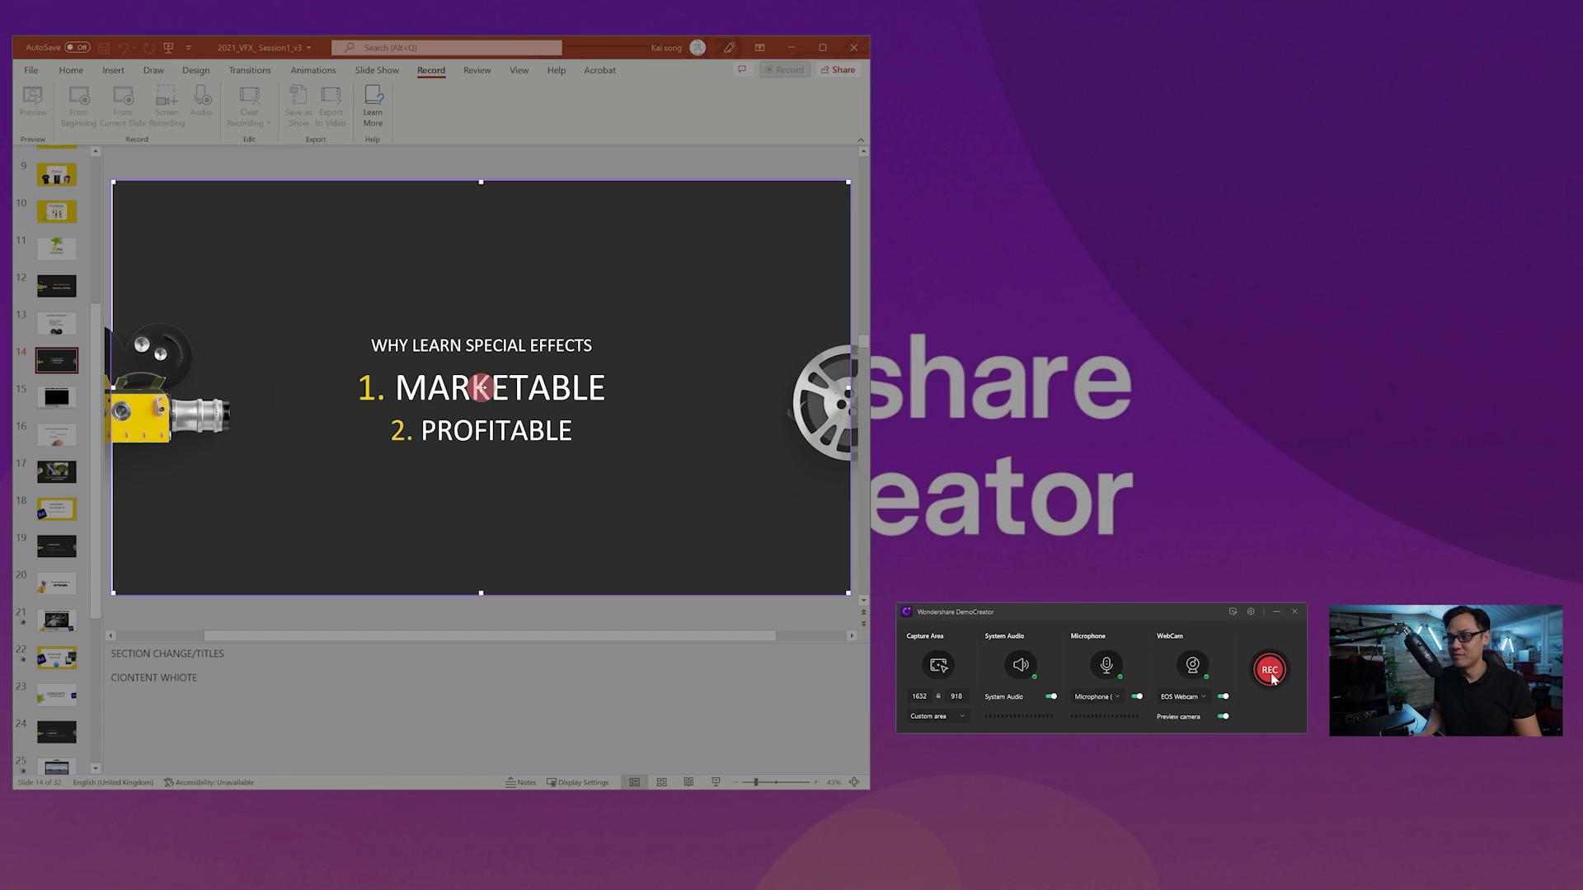
left_click(1270, 671)
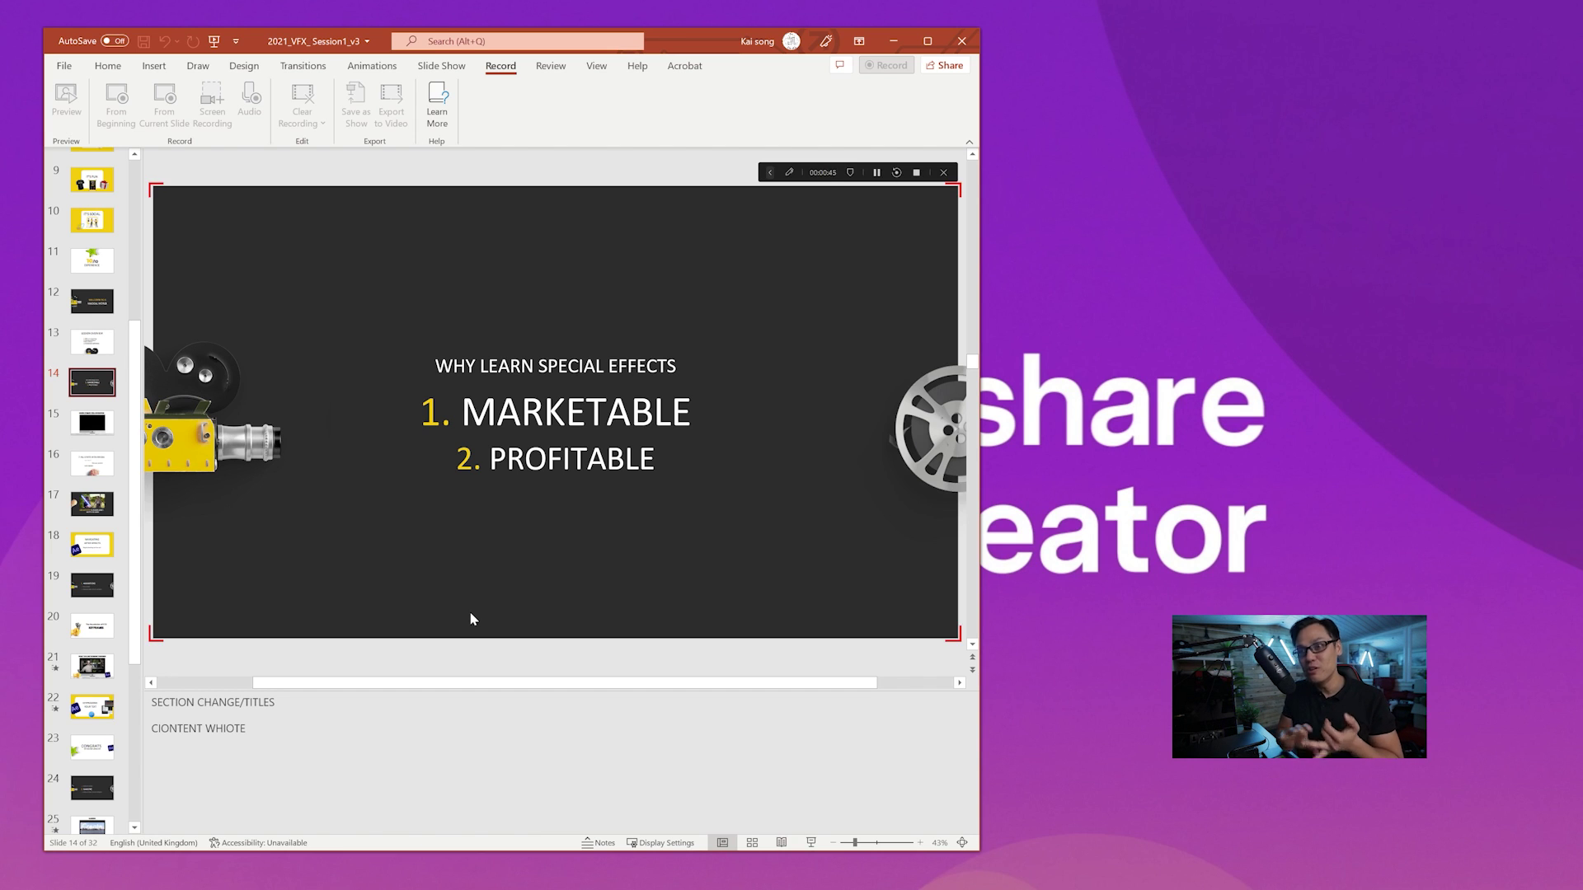
Step: Jump to slide 20, 'Why Learn Special Effects', while recording
left_click(97, 638)
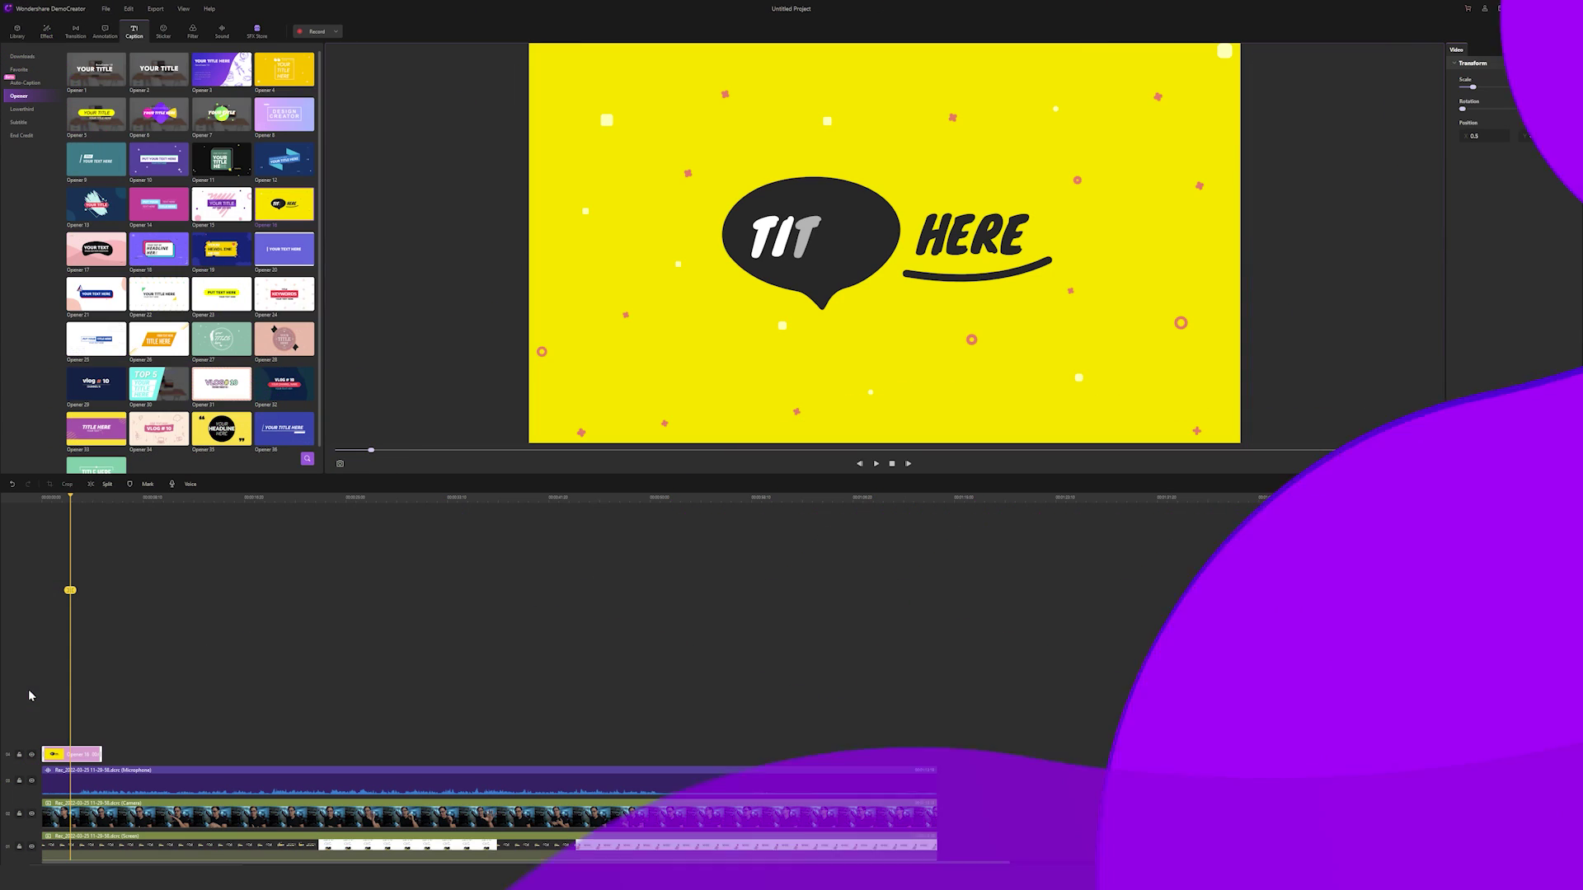
Step: Place the Opener 16 title animation at the start of the video
mouse_move(69, 499)
left_mouse_down()
mouse_move(47, 498)
mouse_move(72, 510)
left_mouse_up()
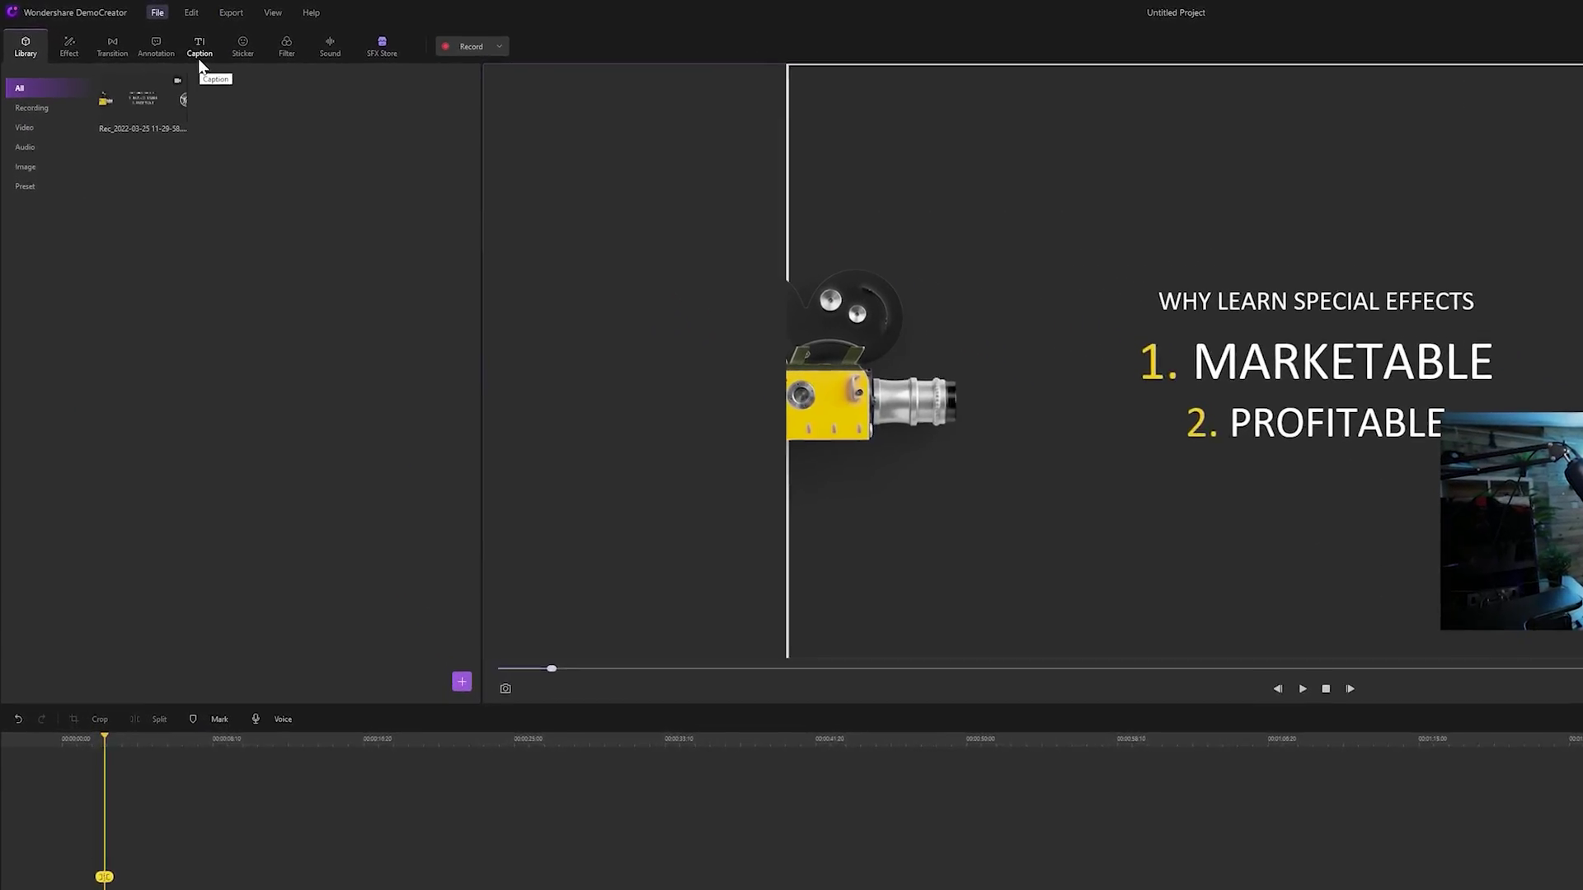
left_click(133, 31)
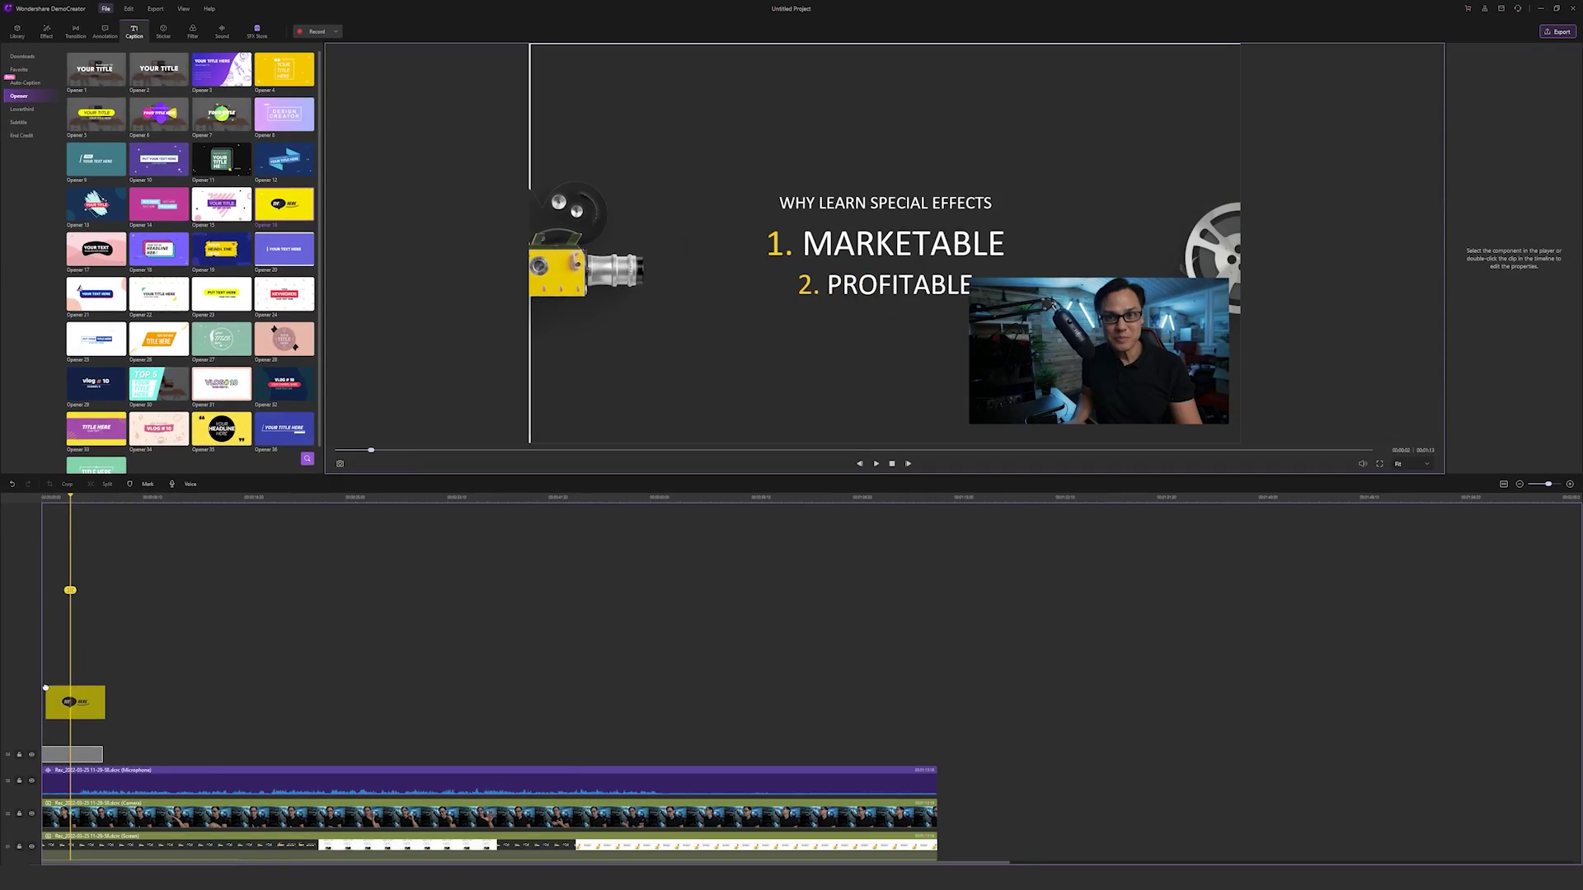
left_click_drag(45, 695, 45, 754)
Step: Edit the opener's title text, then play the preview from the start
left_click(820, 247)
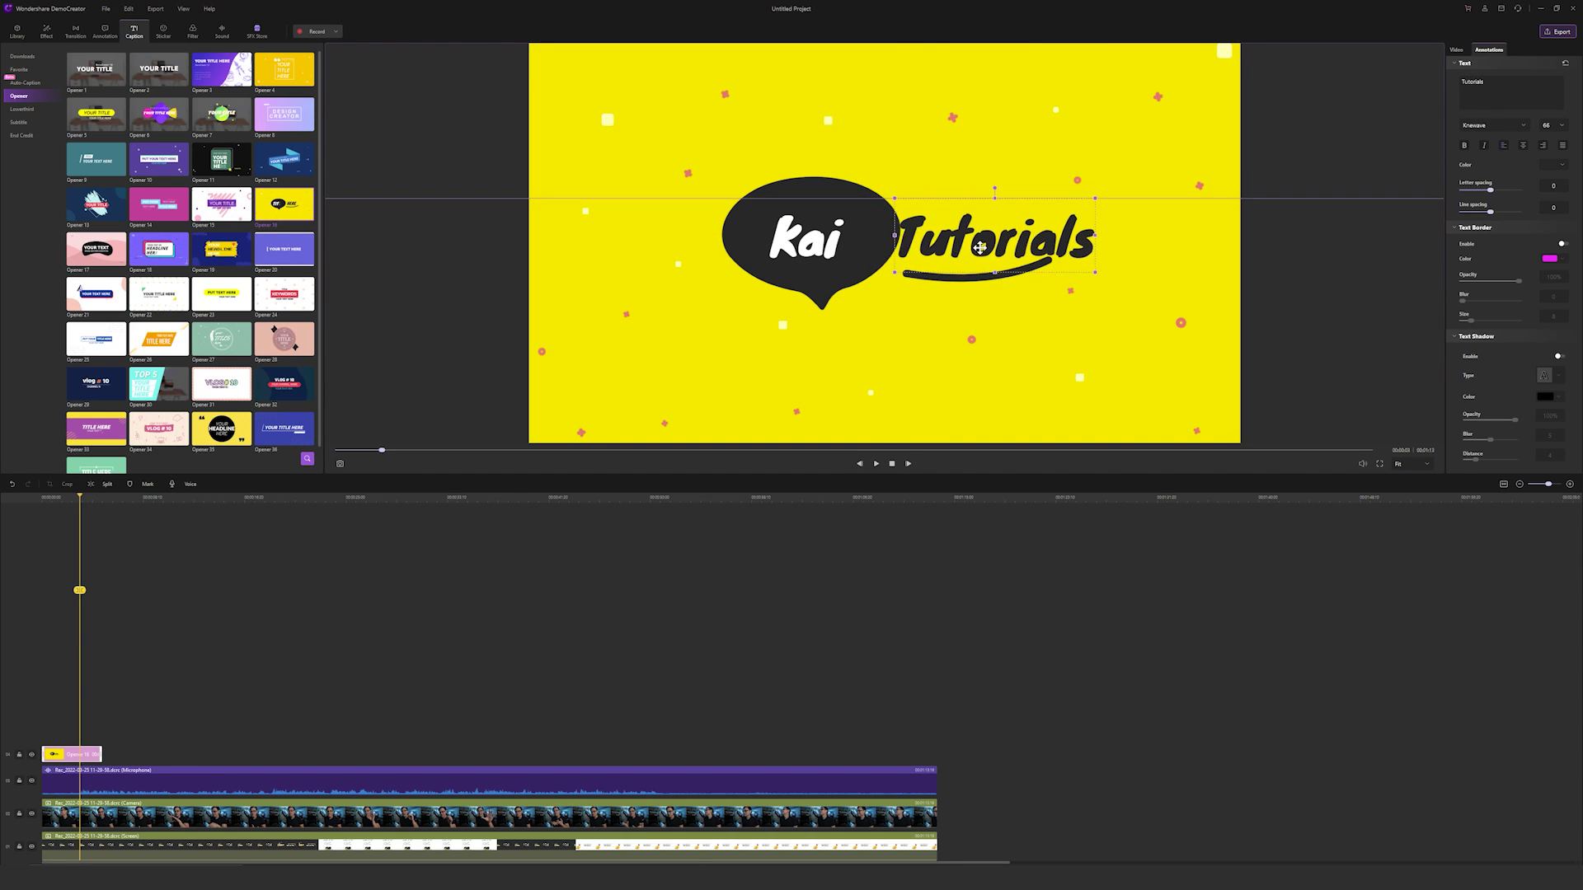
left_click(476, 629)
key("space")
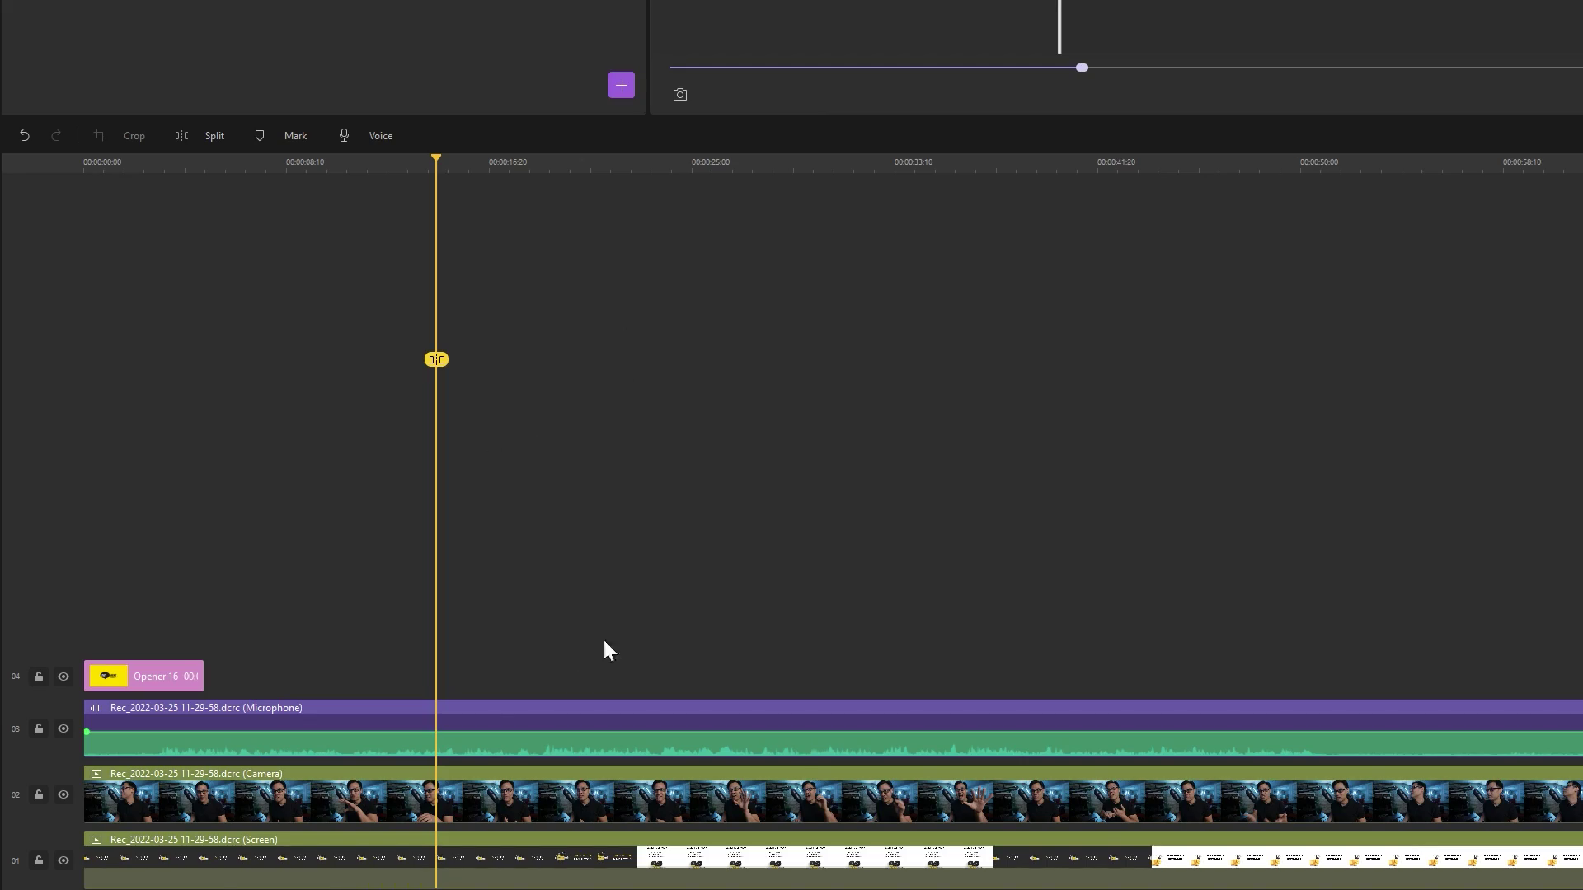
Step: Raise the microphone track's volume to about 100% through Edit Audio
right_click(534, 724)
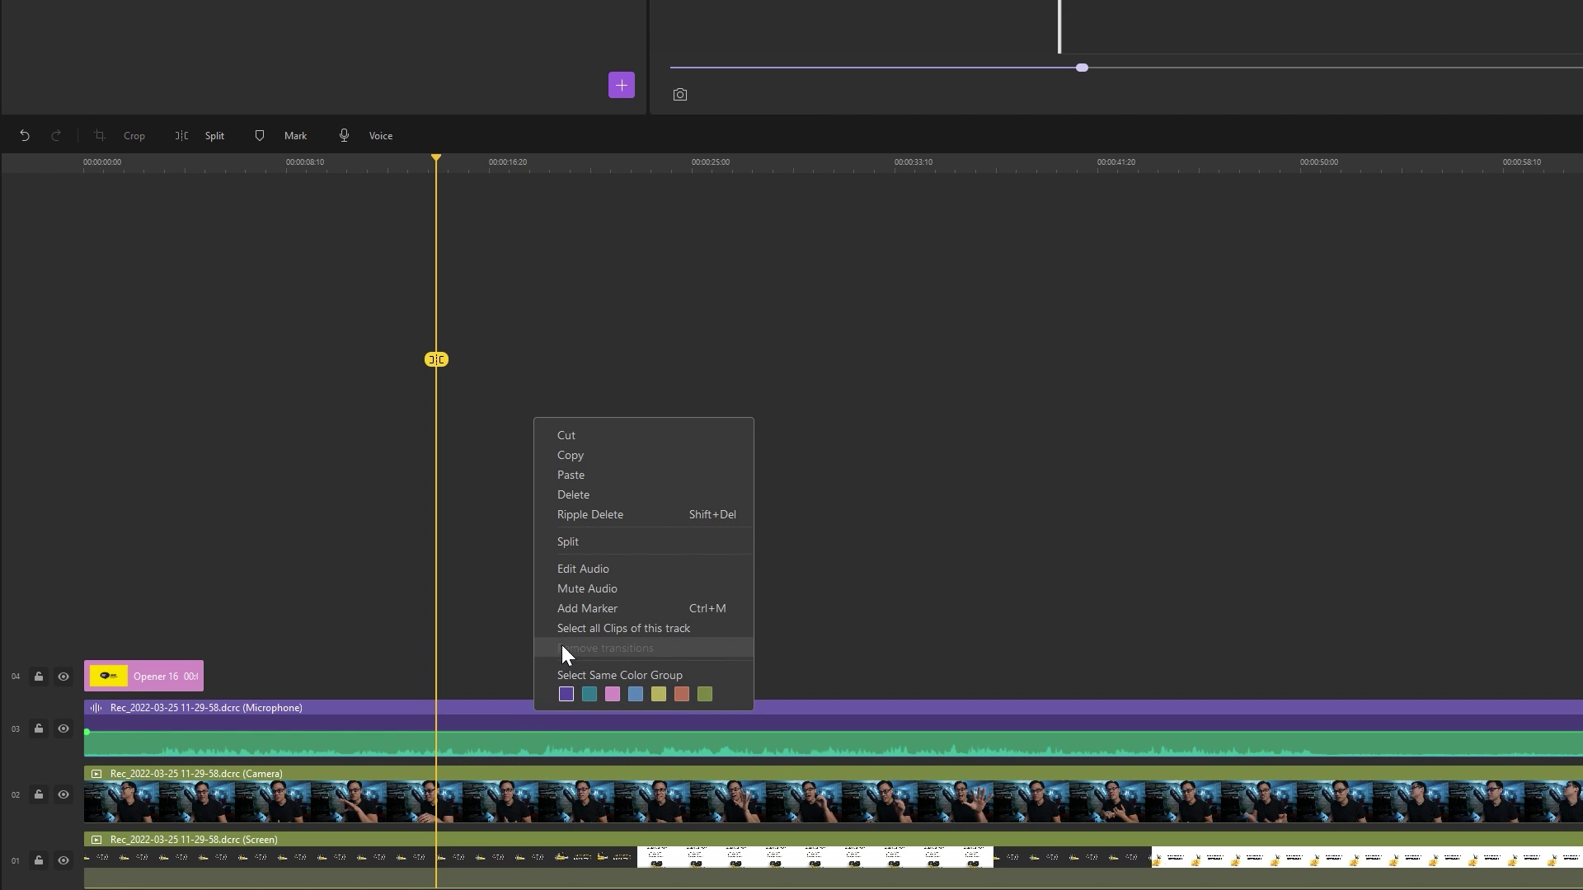
left_click(681, 569)
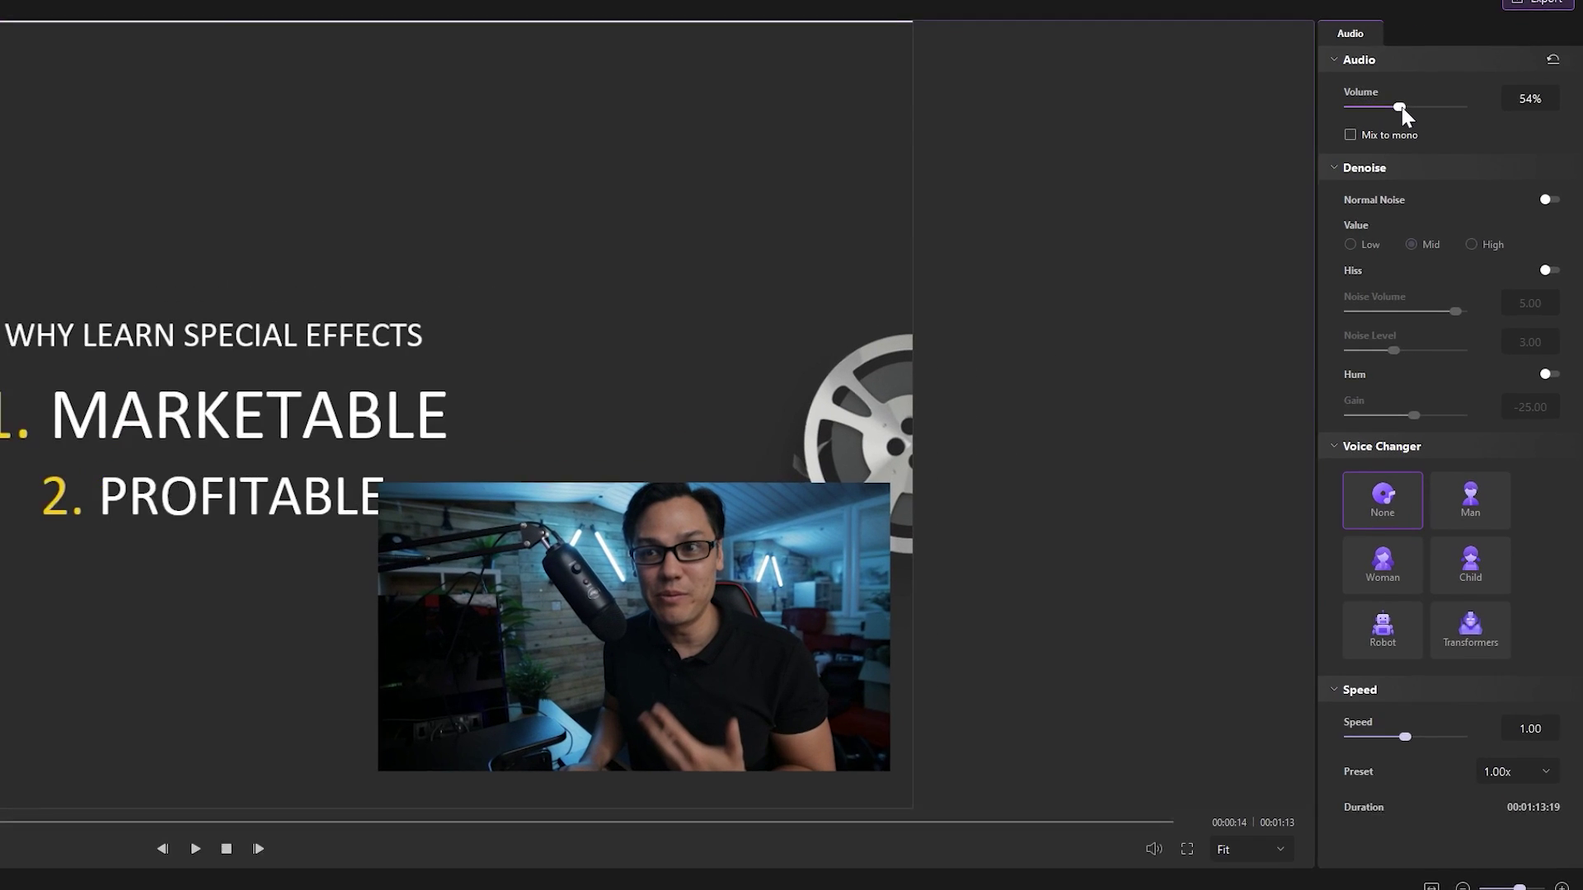
left_click_drag(1402, 106, 1443, 109)
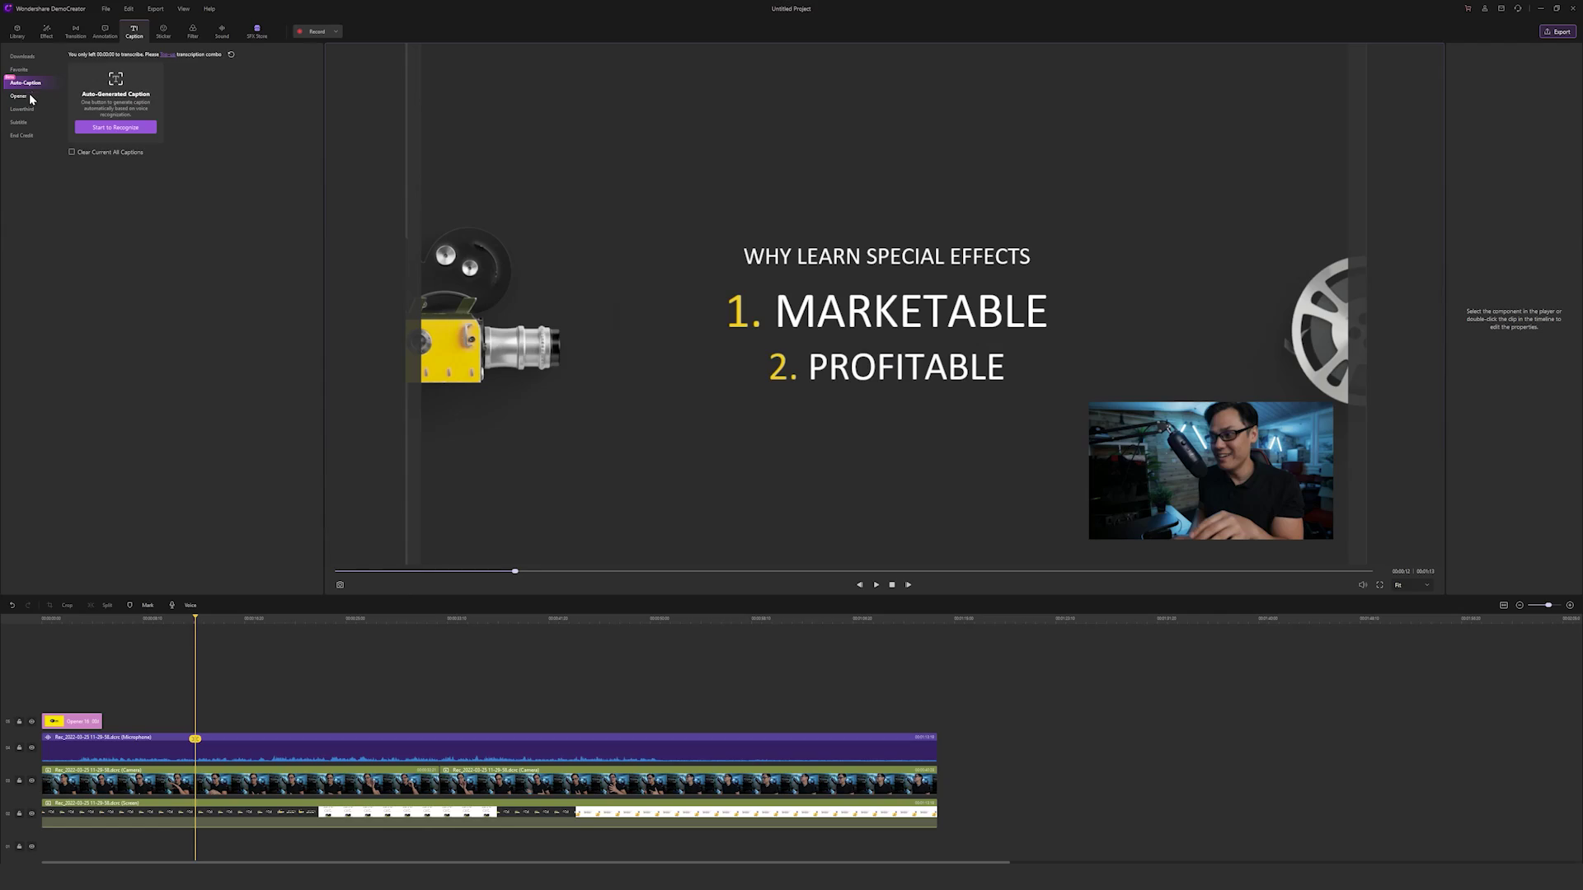
Step: Add the Dialog Box 10 callout from the text annotations to the timeline
left_click(31, 99)
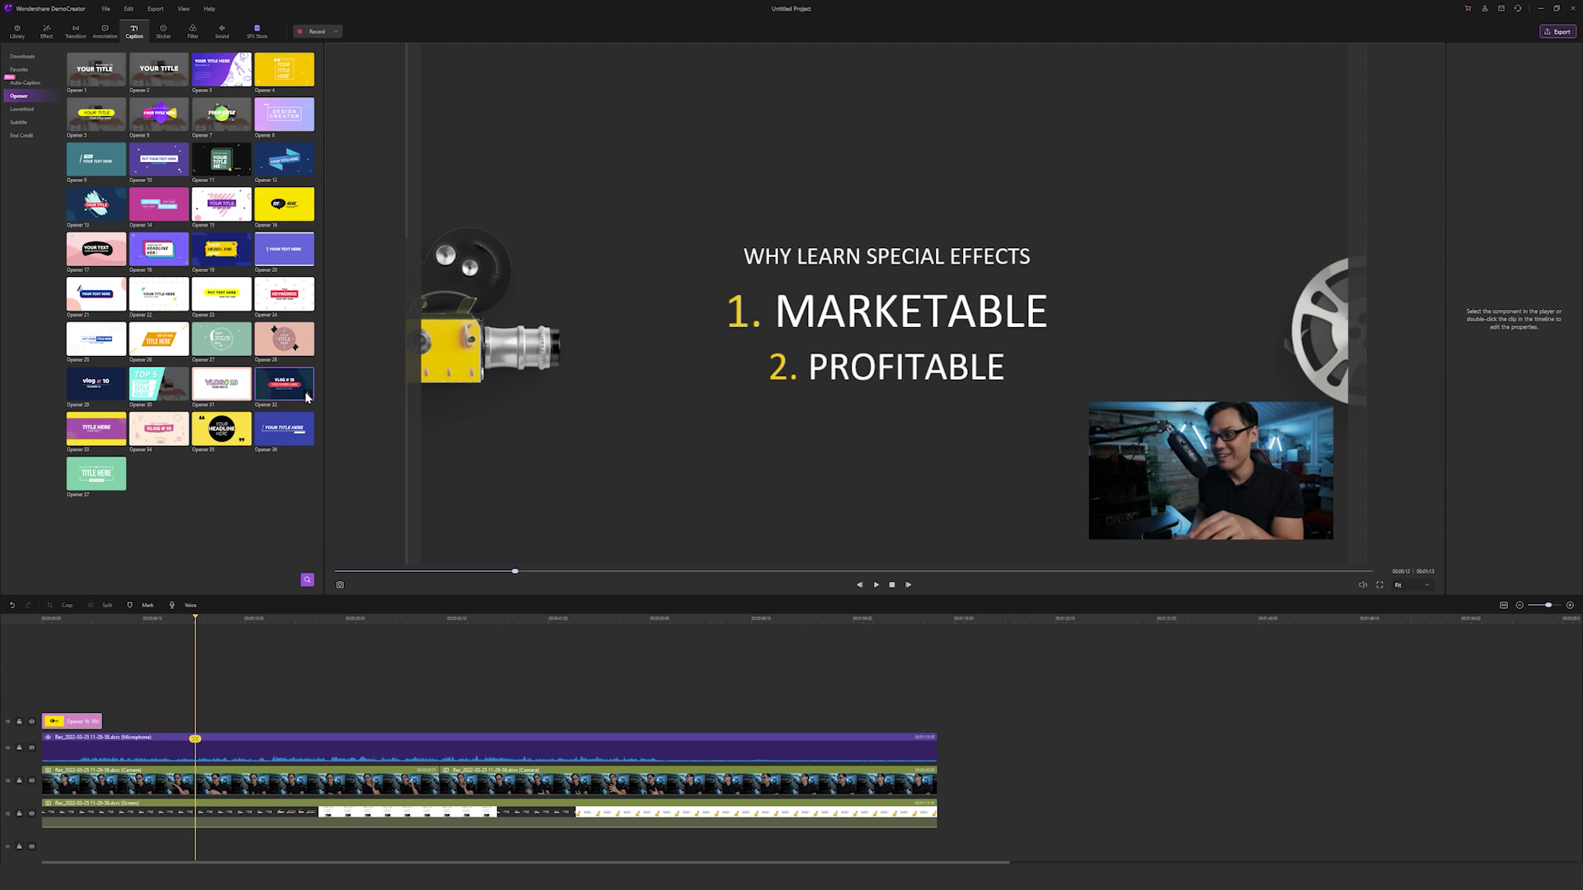
left_click(107, 36)
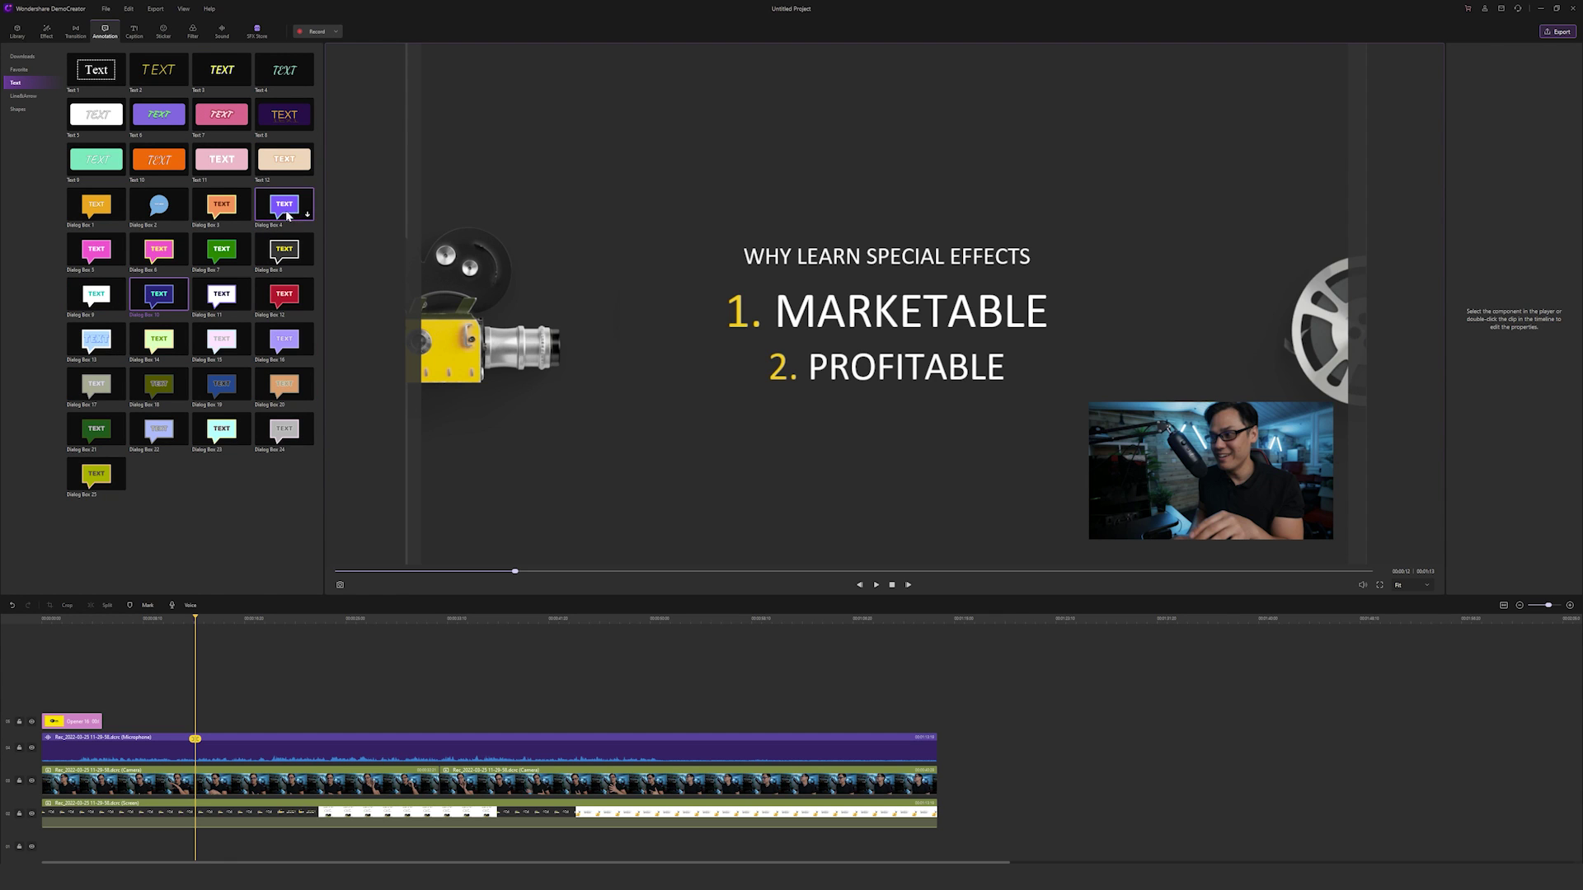
left_click_drag(153, 304, 198, 722)
Step: Shrink the callout, move it right beside the webcam, and change its text to 'fyi'
left_click(806, 393)
mouse_move(805, 392)
left_mouse_down()
mouse_move(925, 341)
mouse_move(1198, 345)
left_mouse_up()
double_click(1198, 345)
type("fyi")
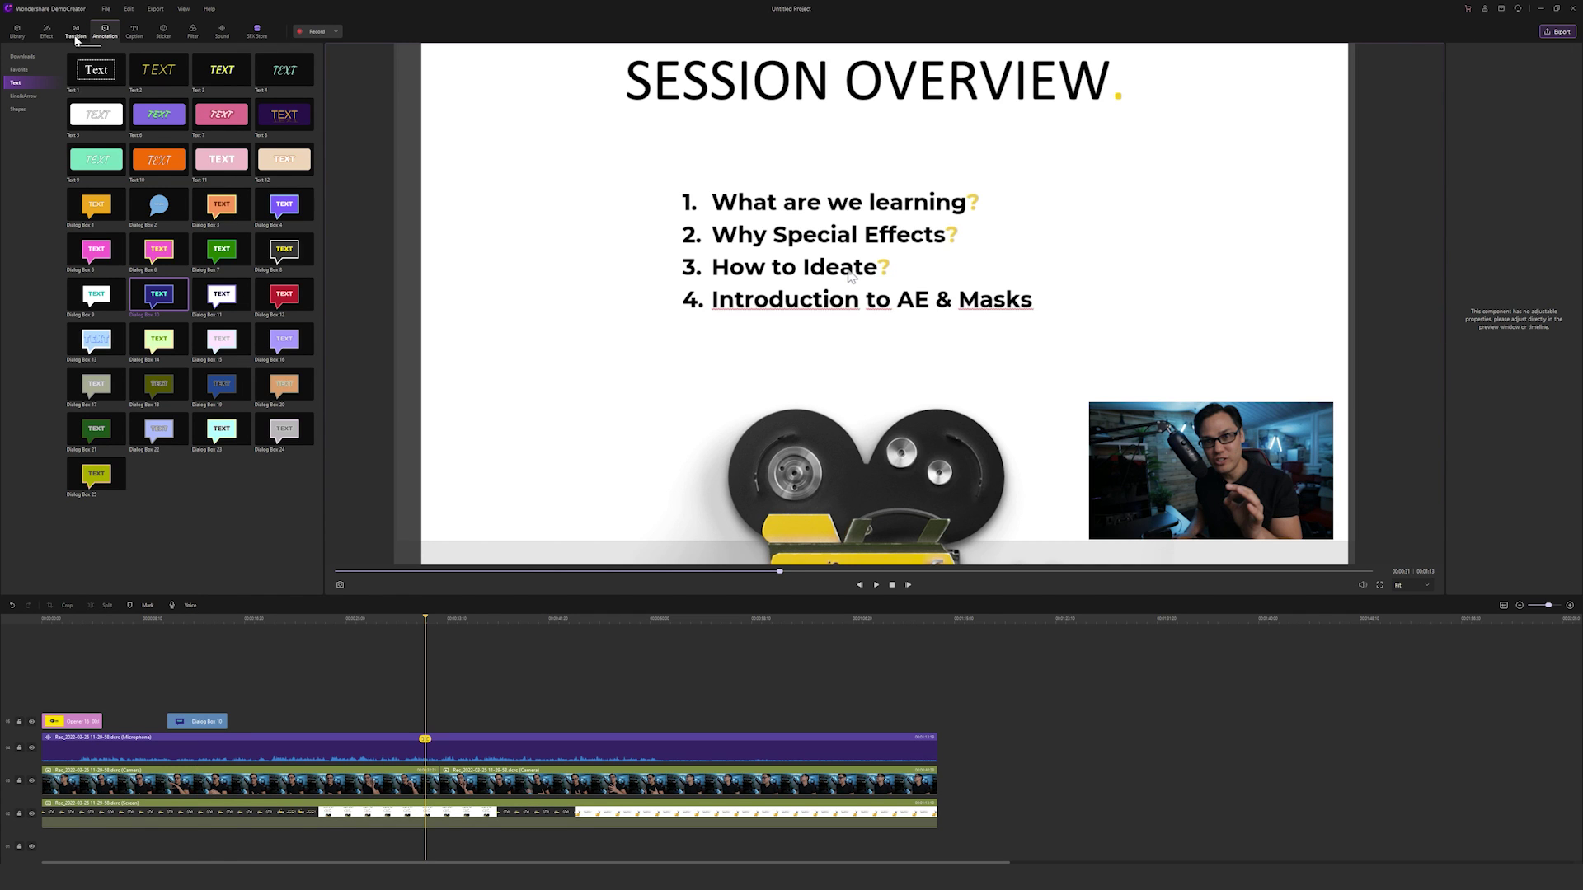
left_click(76, 35)
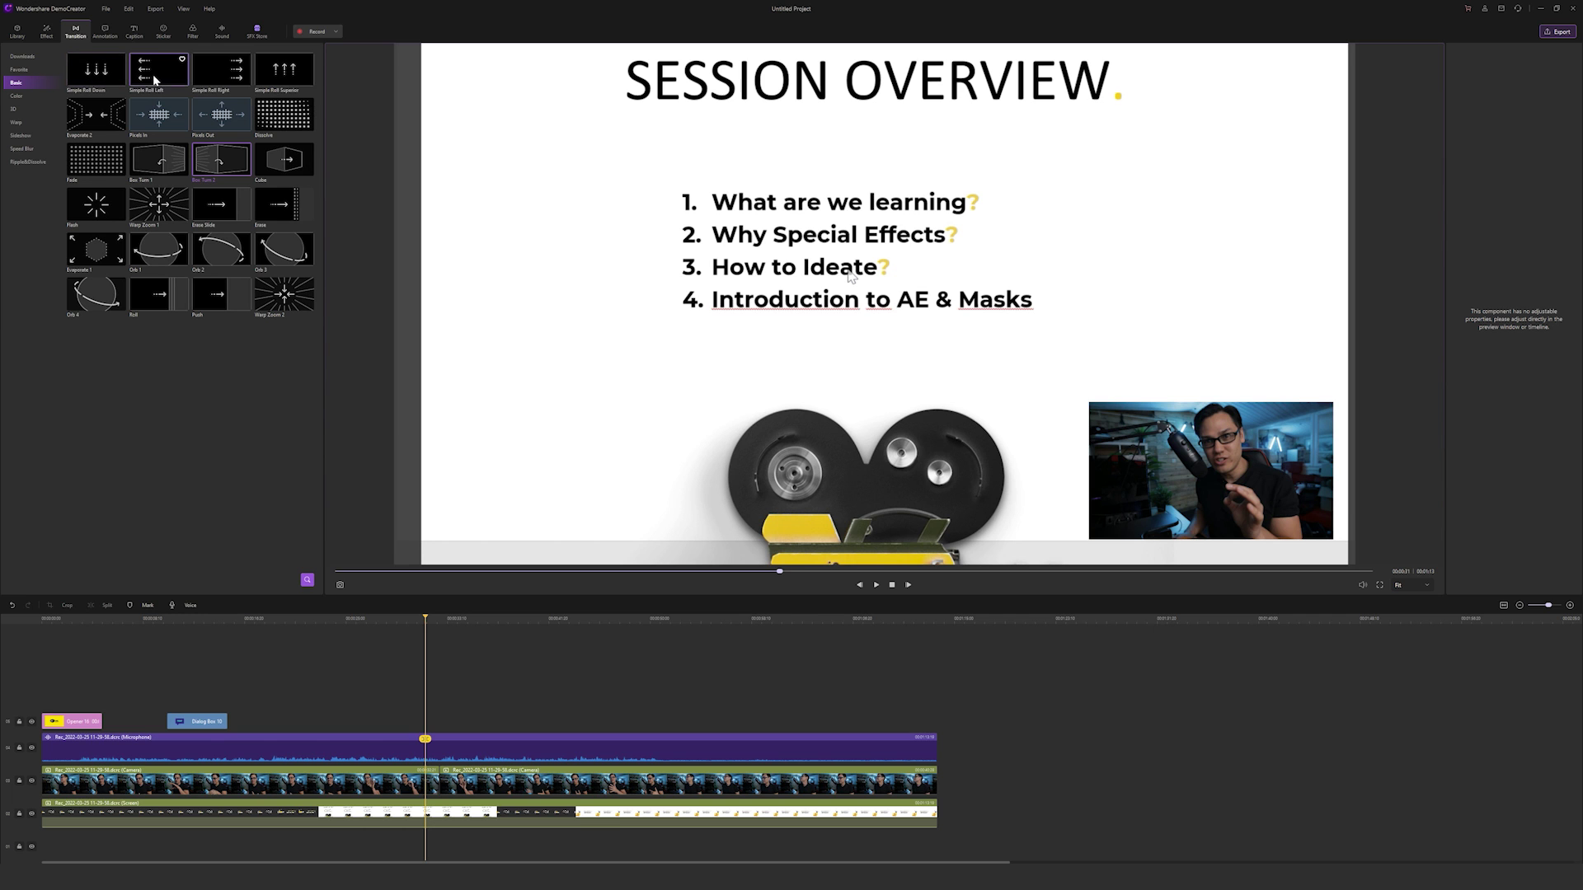
Step: Add a Simple Roll Down transition between camera clips, plus Cinema style and Zoom In on the second
left_click_drag(102, 81, 449, 787)
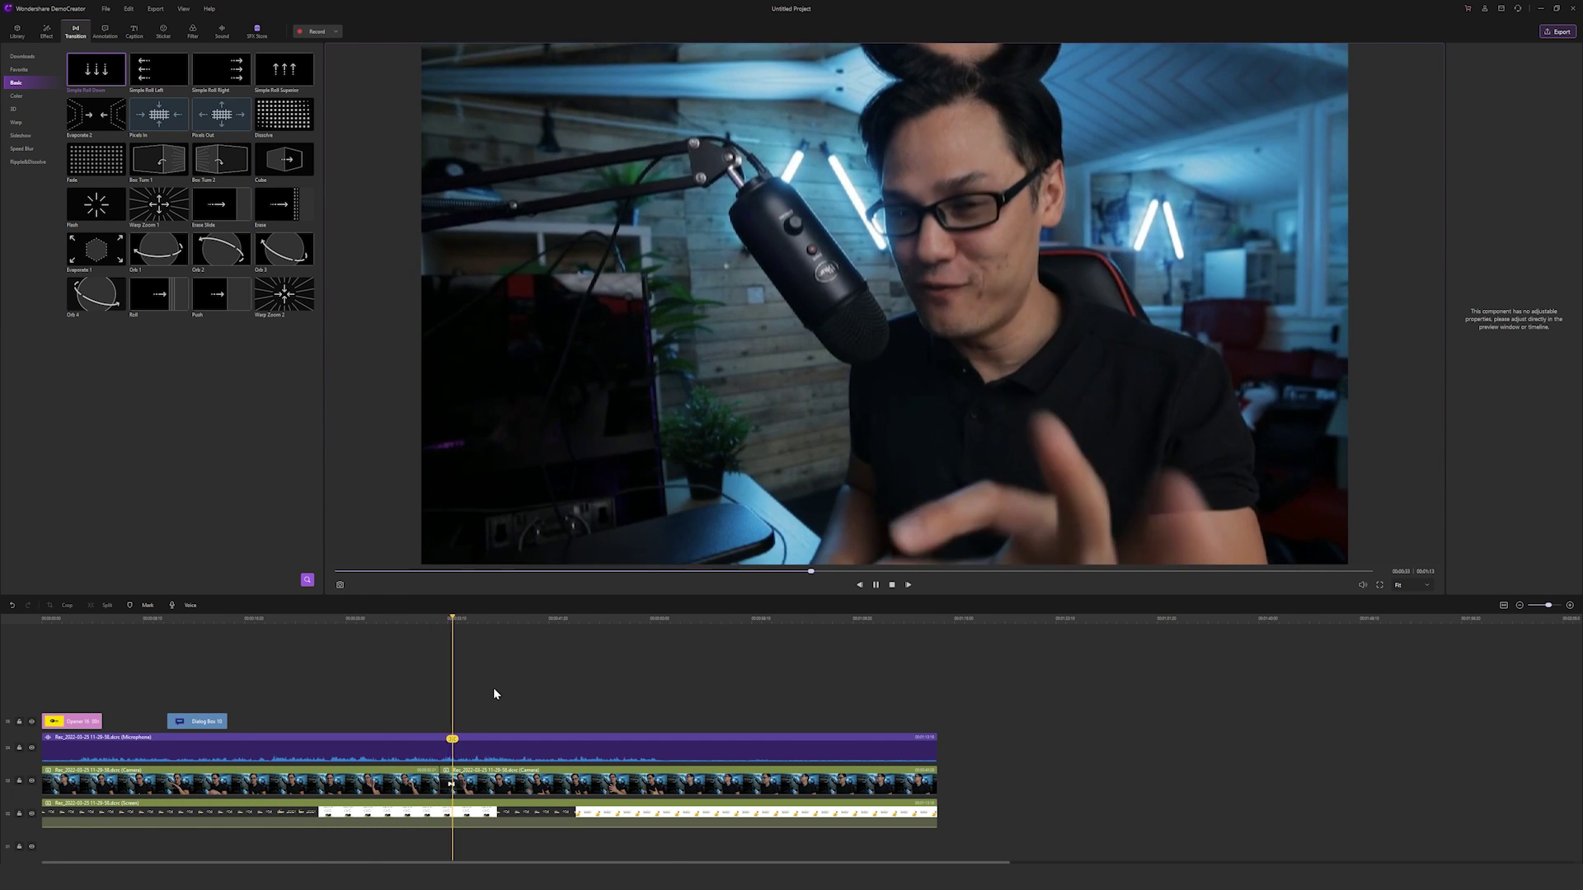
left_click(46, 31)
left_click(20, 99)
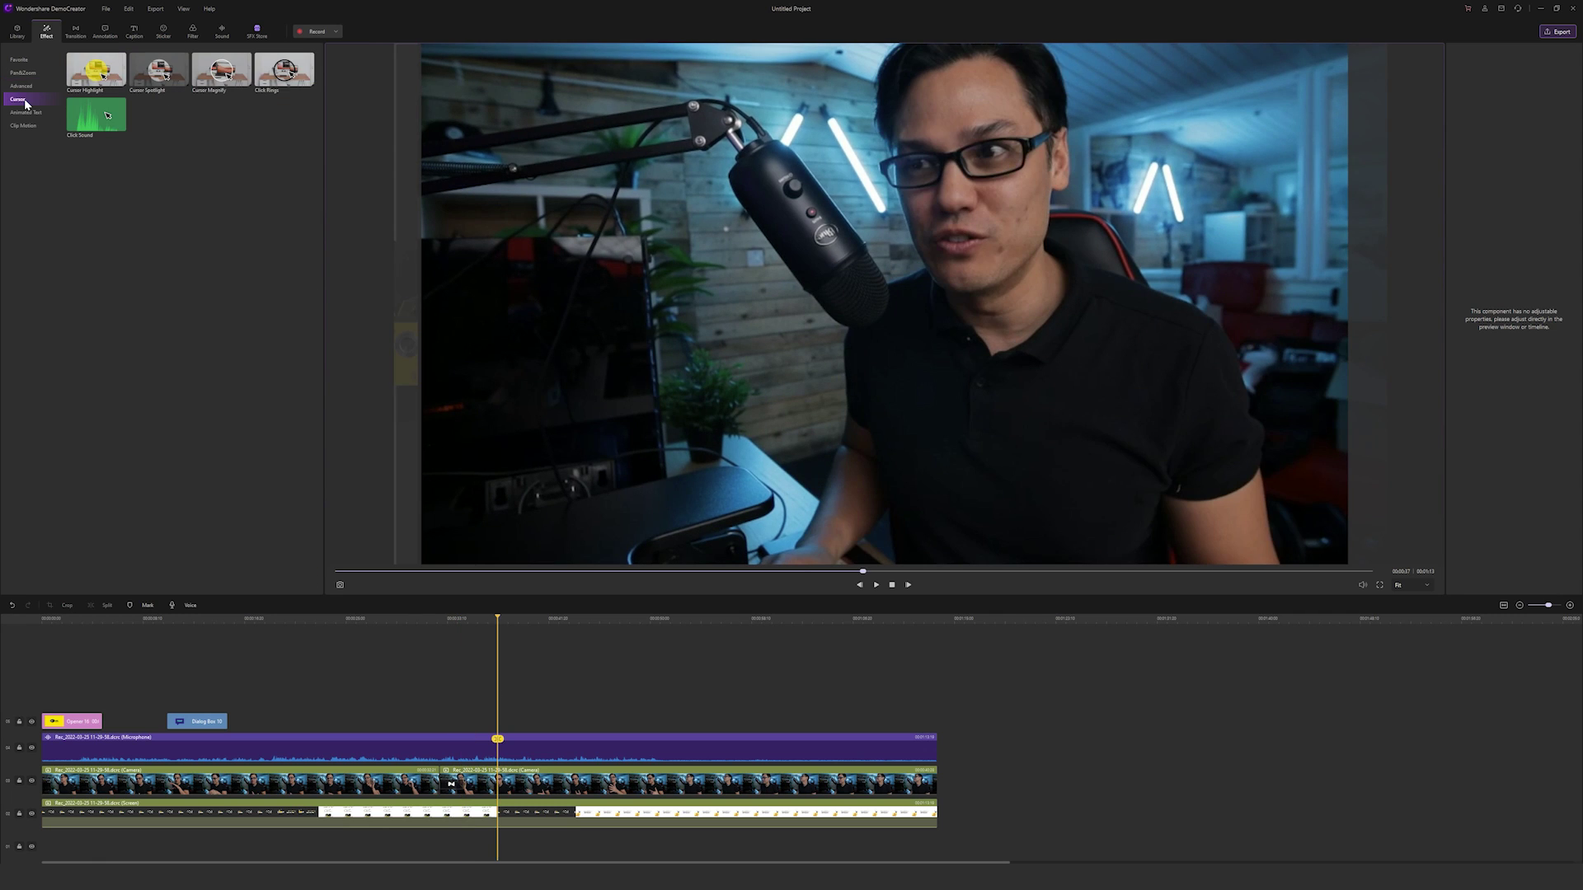
left_click(21, 85)
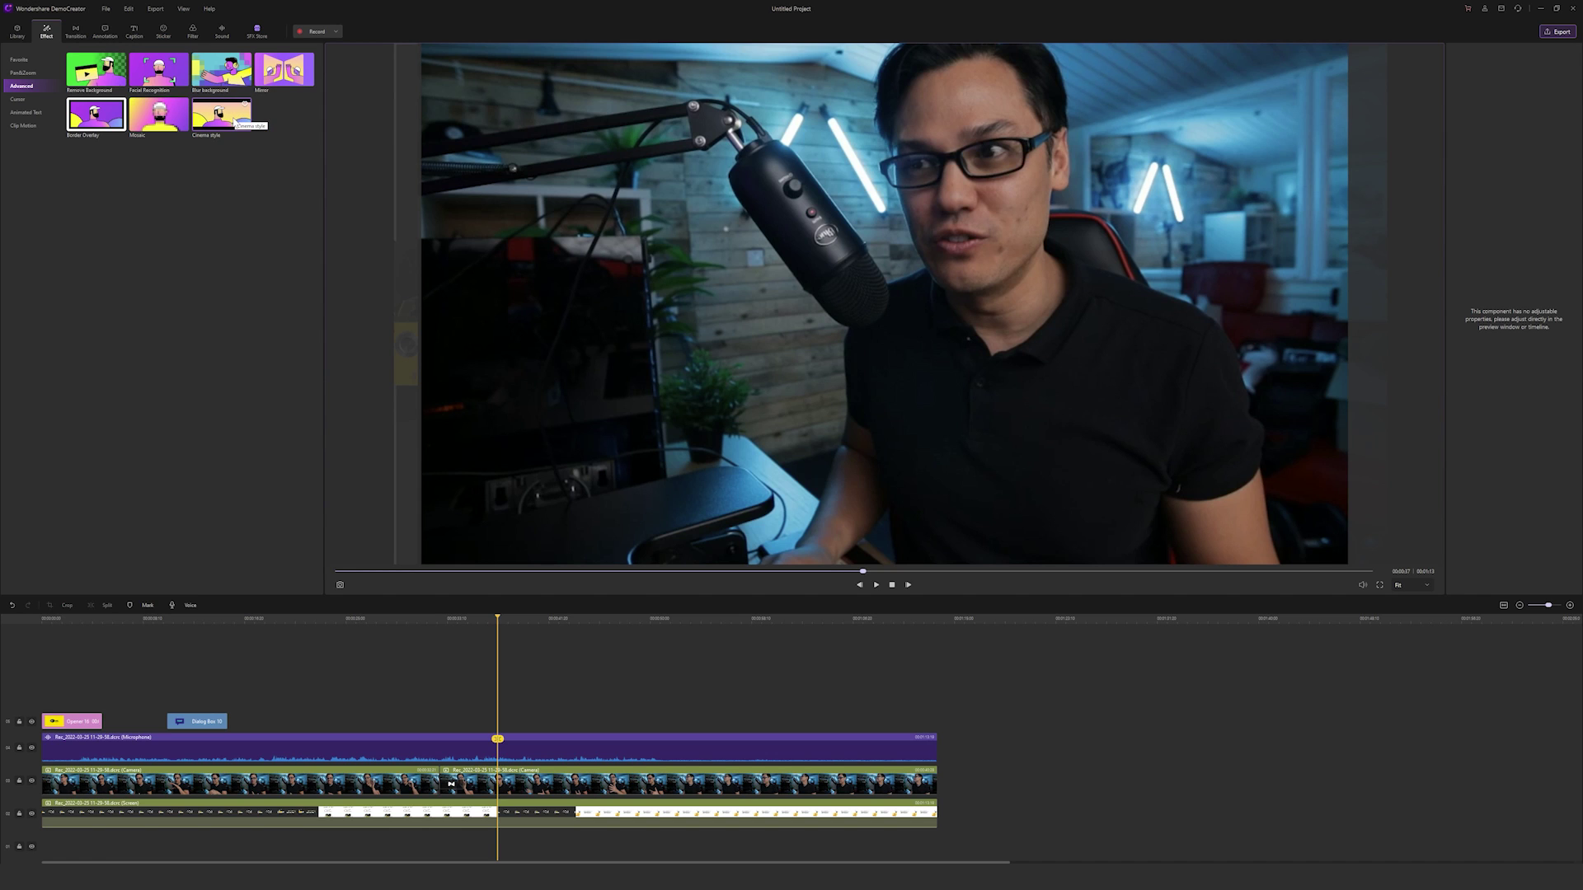
left_click_drag(232, 135, 486, 781)
left_click(22, 73)
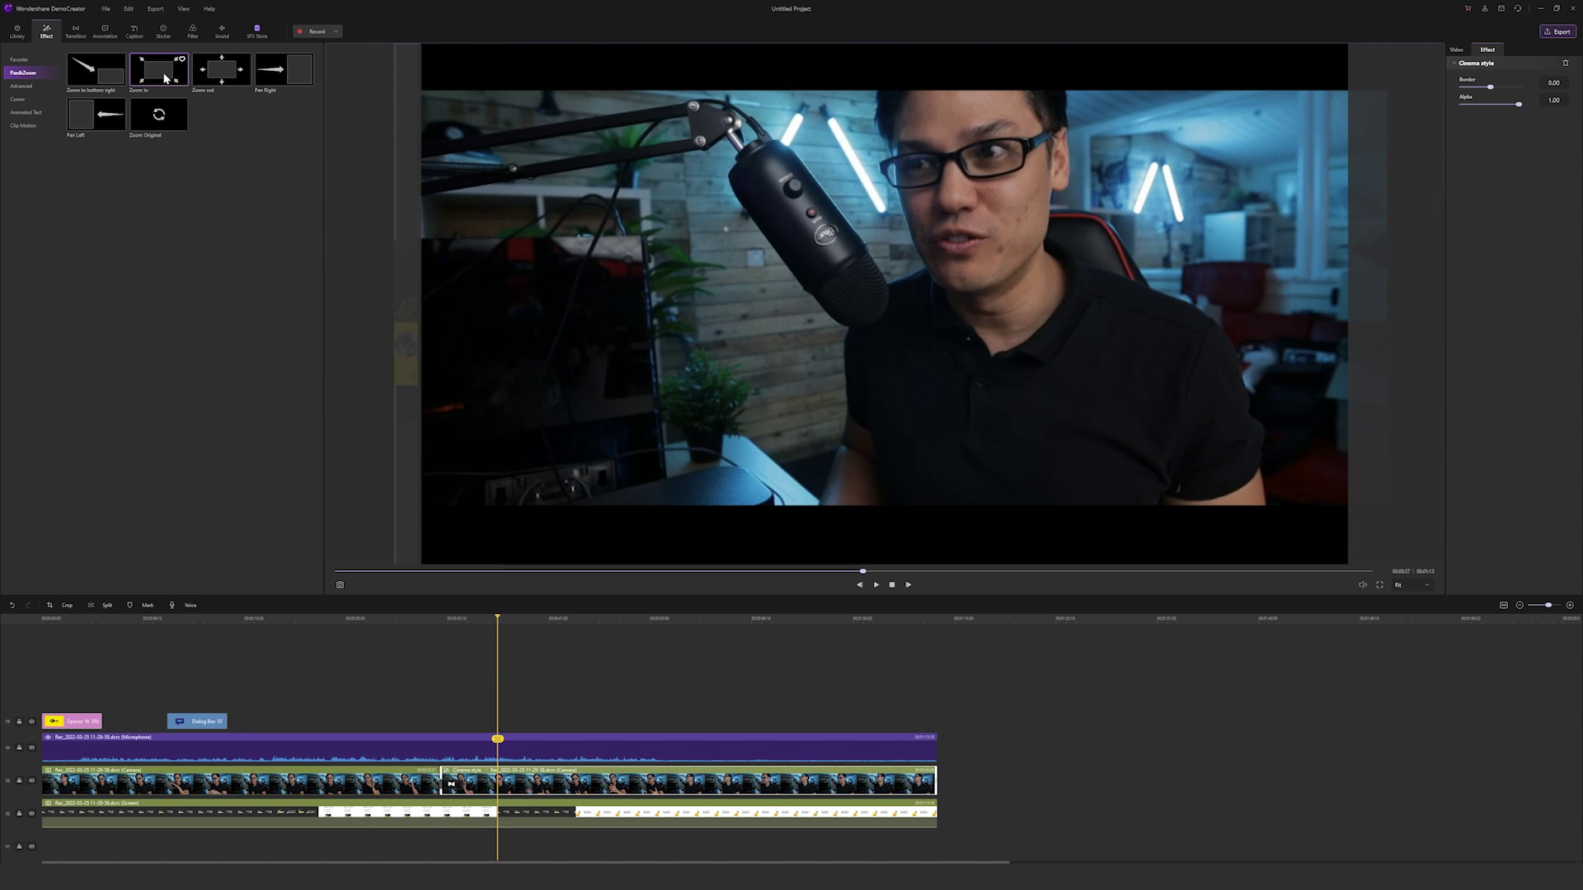
left_click_drag(164, 79, 515, 785)
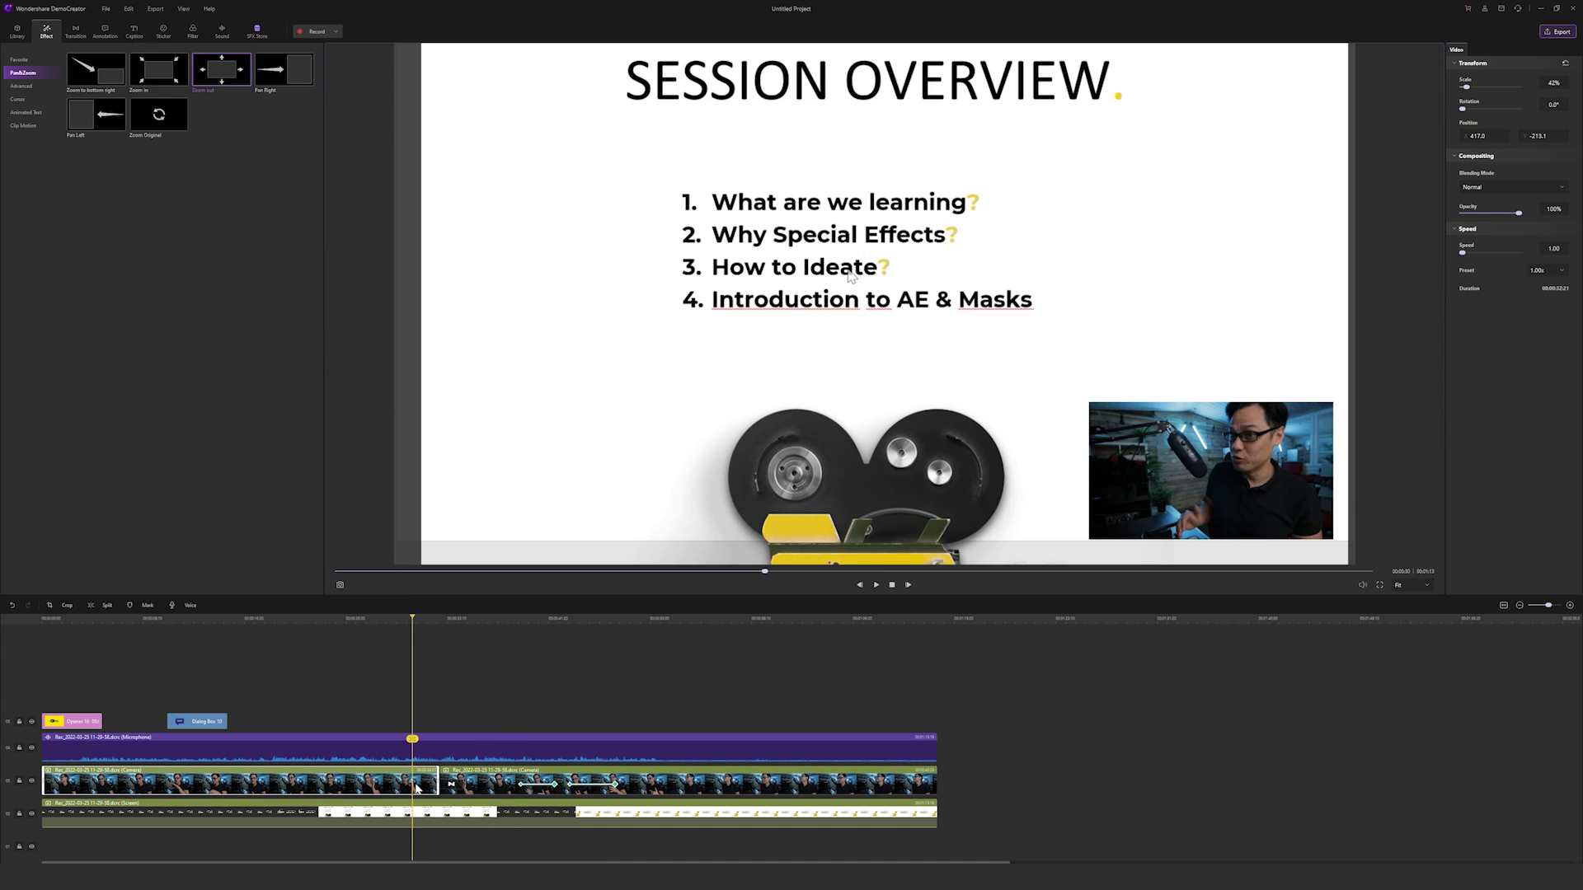
Step: Enlarge the webcam overlay to about 65% and move it toward the bottom centre
left_click(1183, 487)
left_click_drag(1050, 378, 944, 313)
left_click_drag(1036, 421, 838, 437)
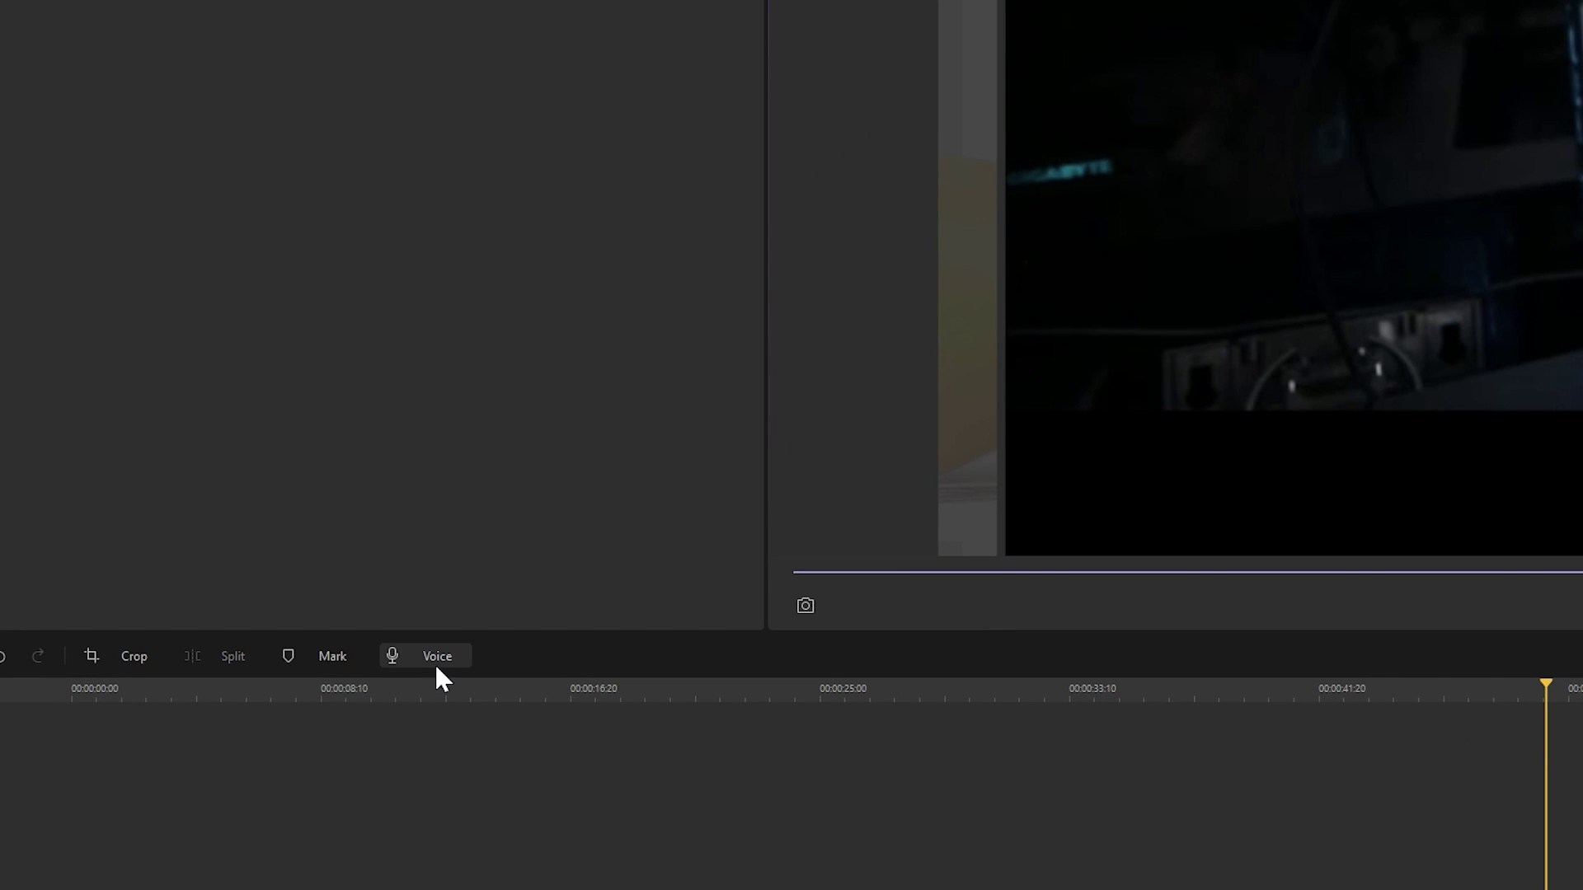
Step: Record a short voiceover and move the clip onto its own track
left_click(436, 668)
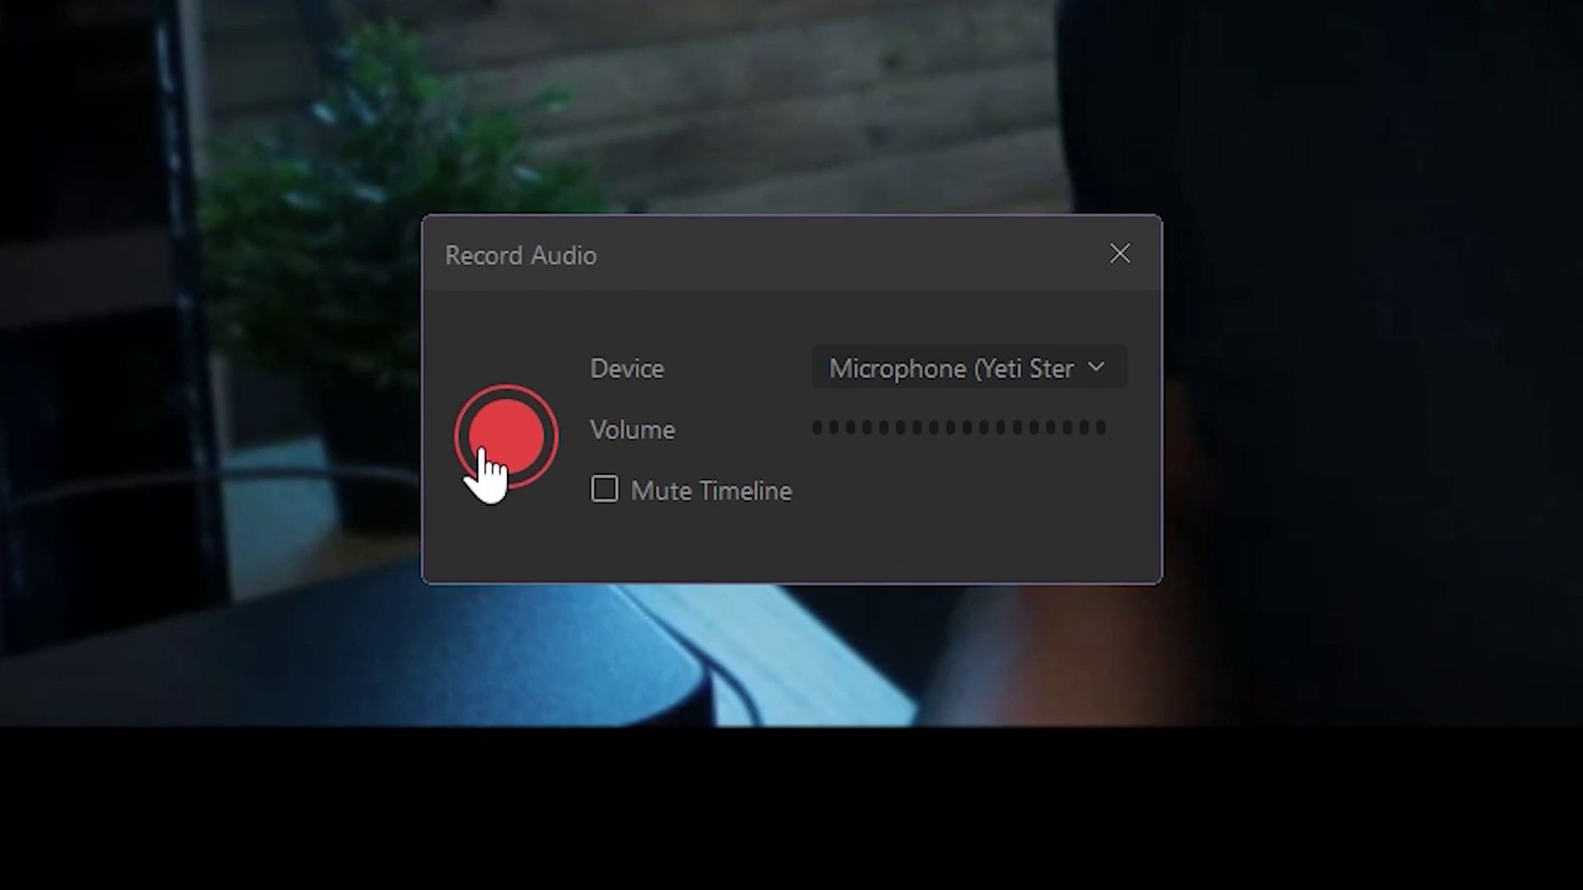
left_click(564, 436)
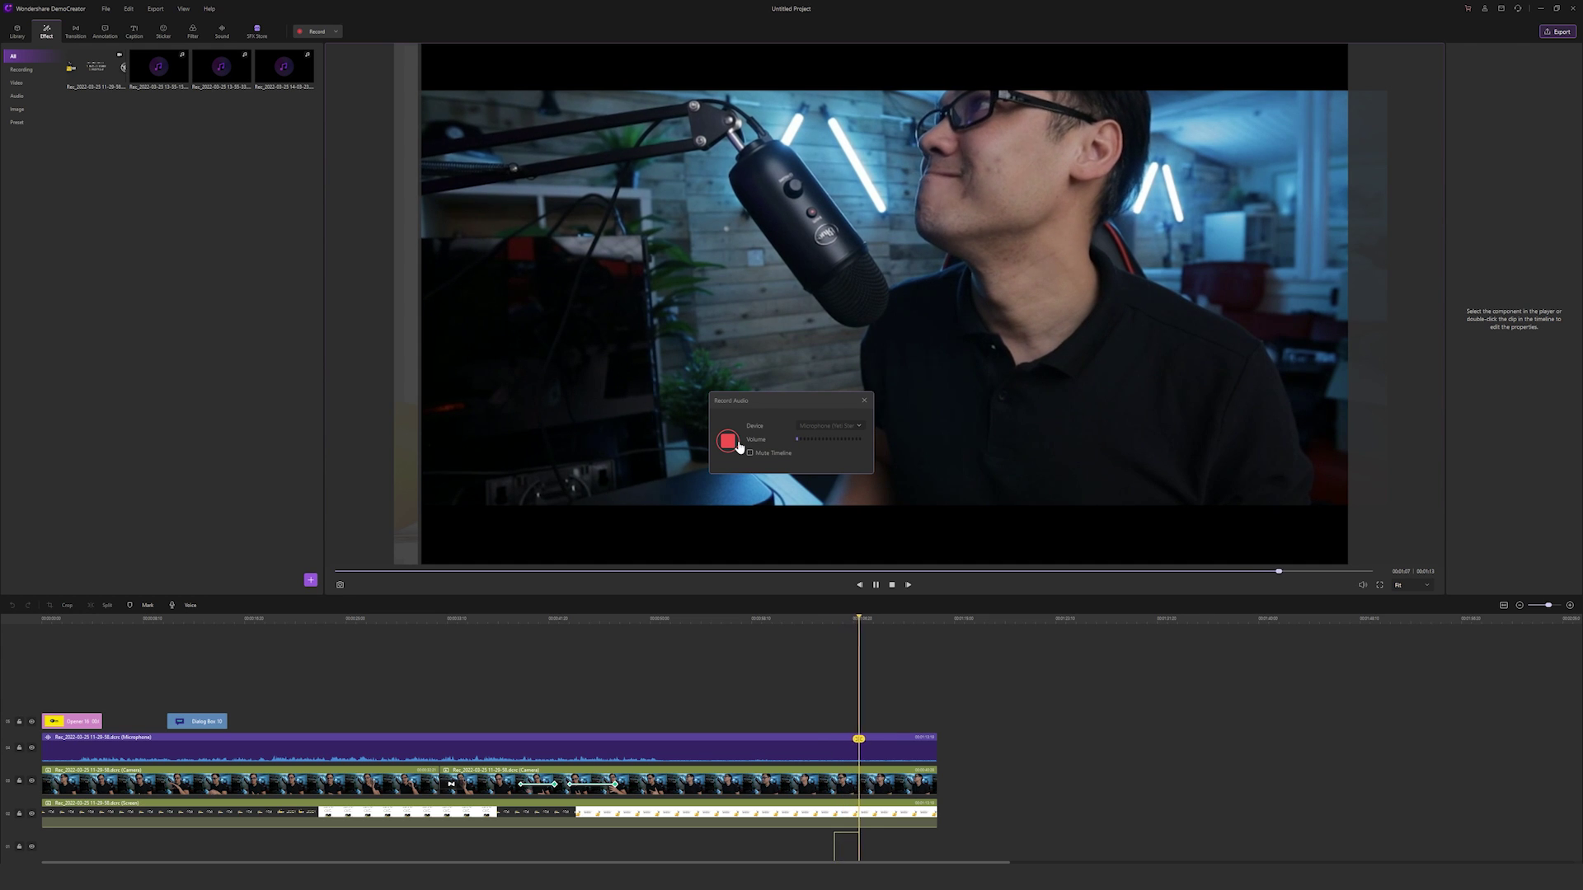
left_click(729, 442)
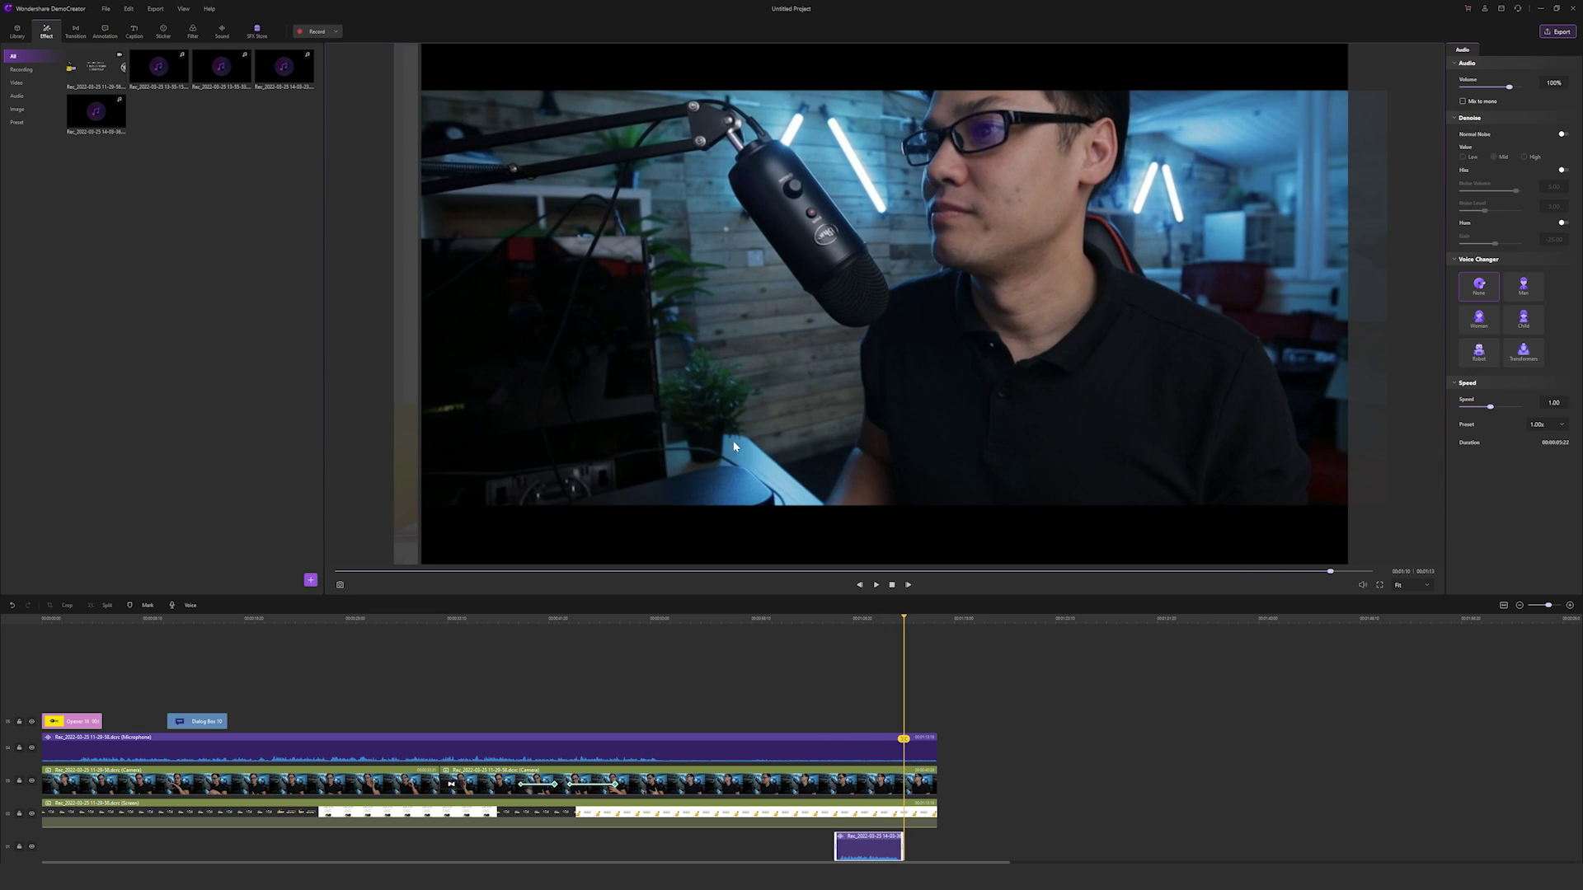
left_click_drag(866, 846, 880, 695)
Step: Move the preview to about 00:01:11 and bring up the video export settings
left_click(860, 620)
left_click_drag(860, 623, 907, 633)
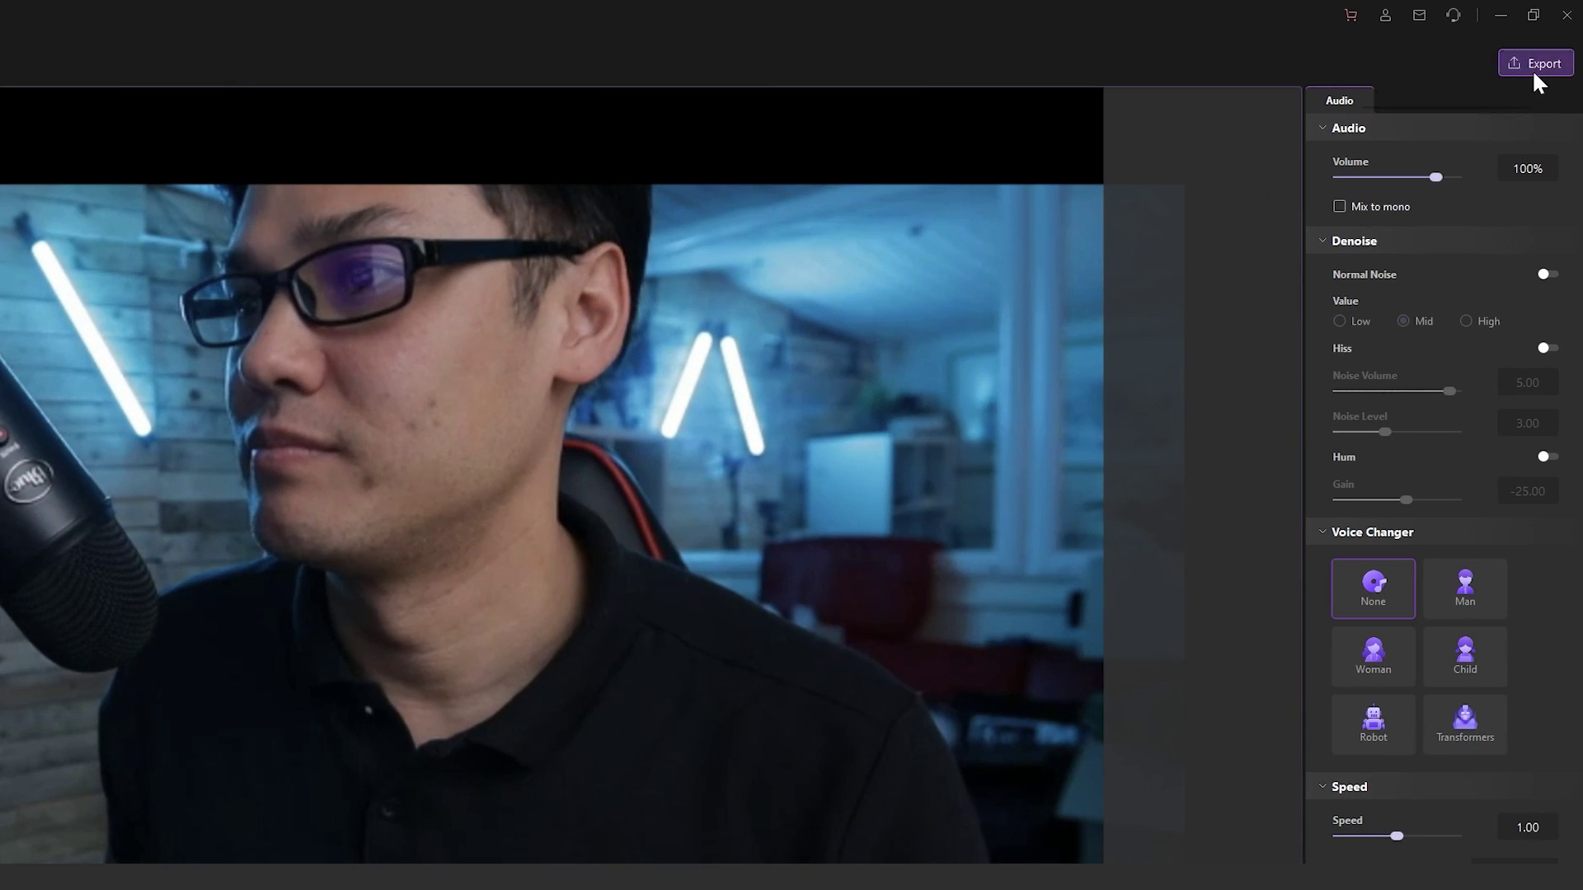
left_click(1532, 64)
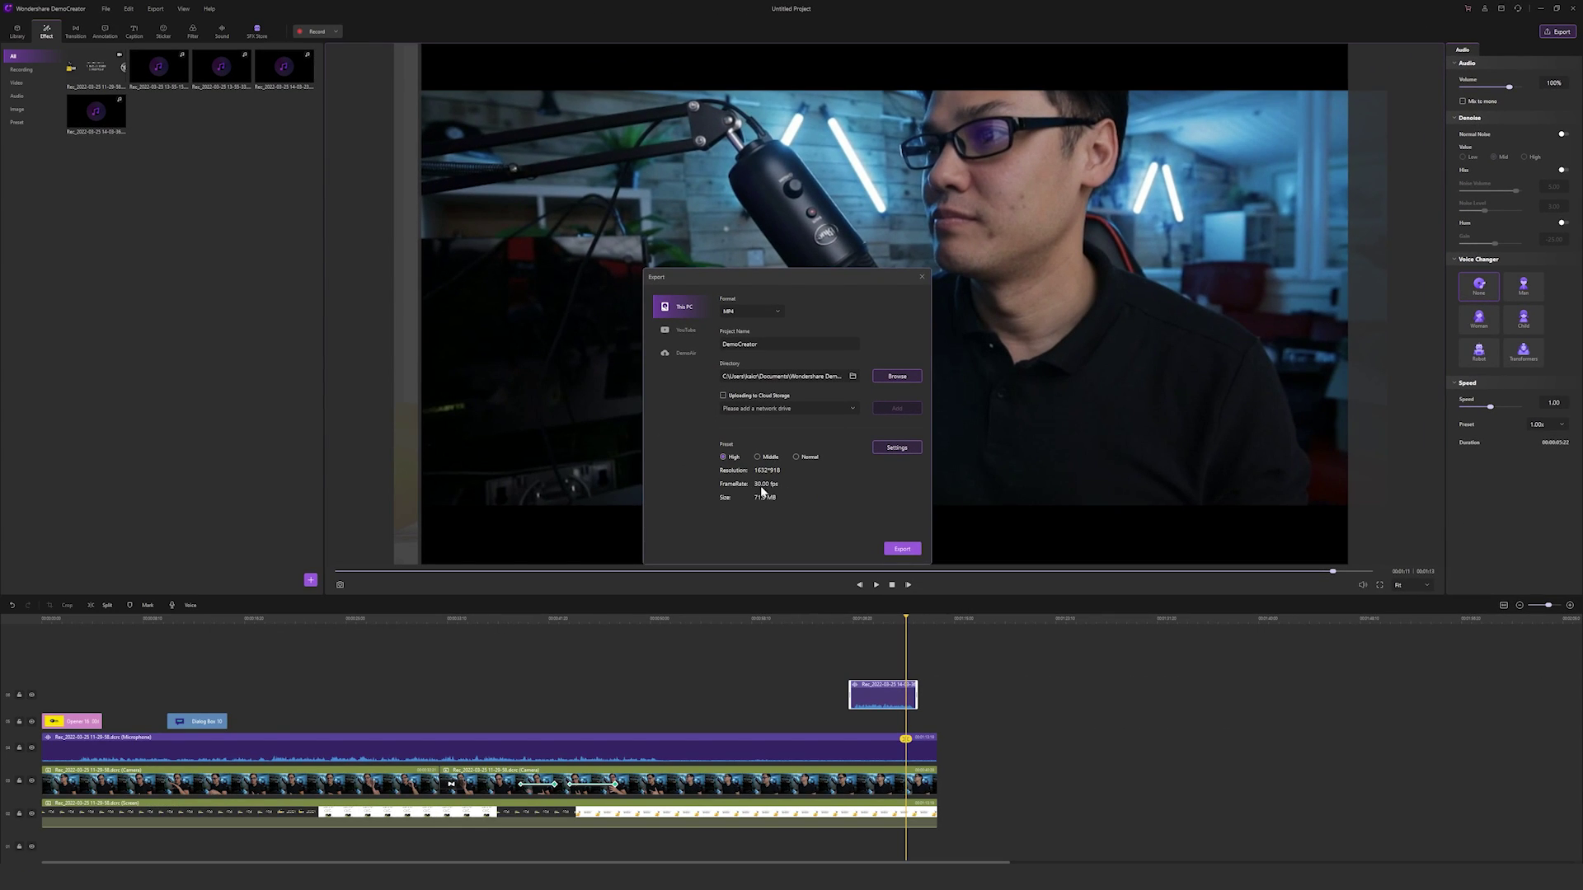